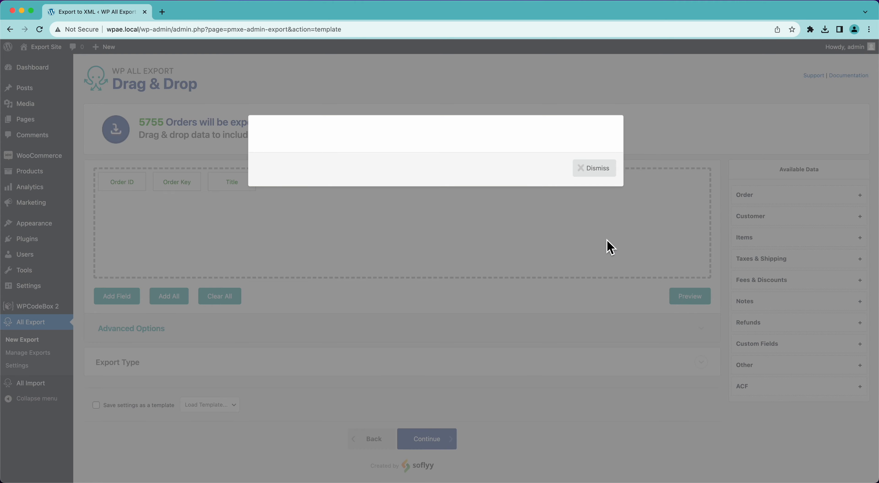
# Step: Set the export type to Feed and choose the Simple XML Feed format
pyautogui.click(604, 301)
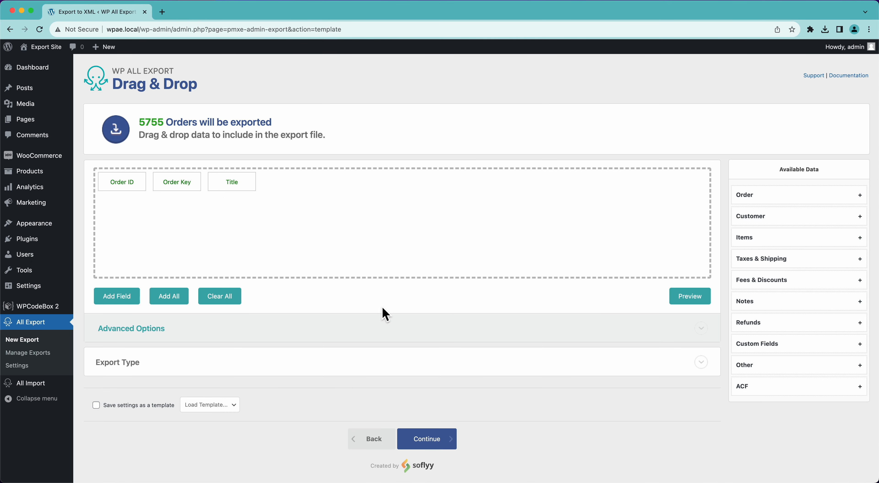
pyautogui.click(258, 372)
pyautogui.scroll(-4, 280, 379)
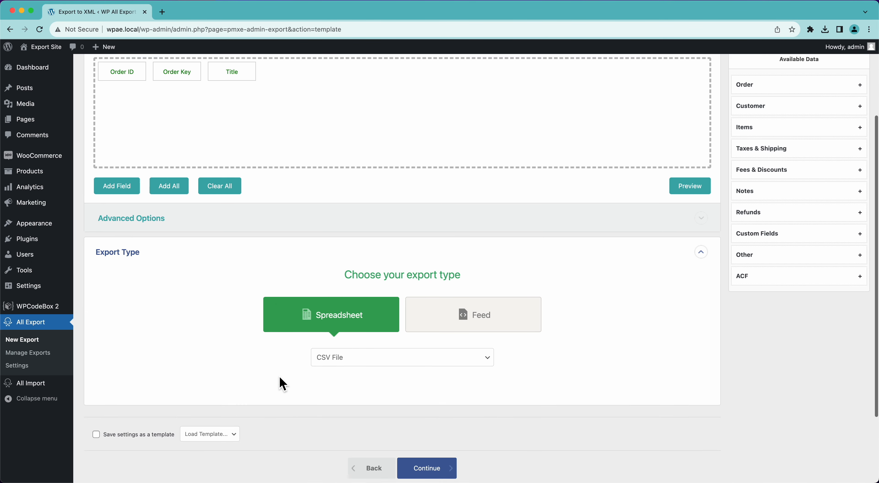
pyautogui.click(488, 309)
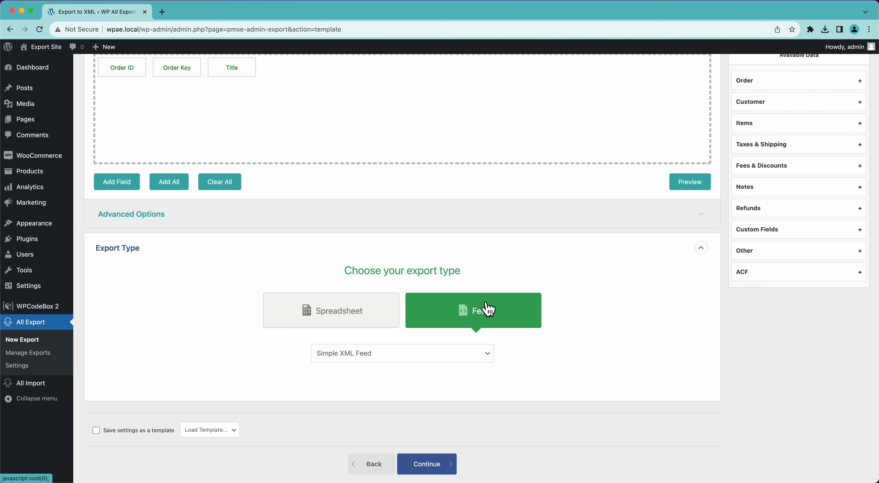
pyautogui.click(387, 359)
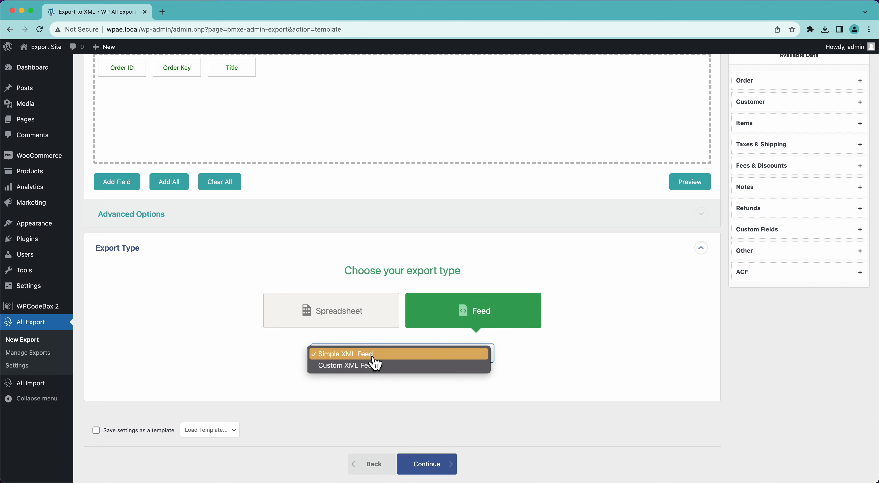
pyautogui.click(346, 356)
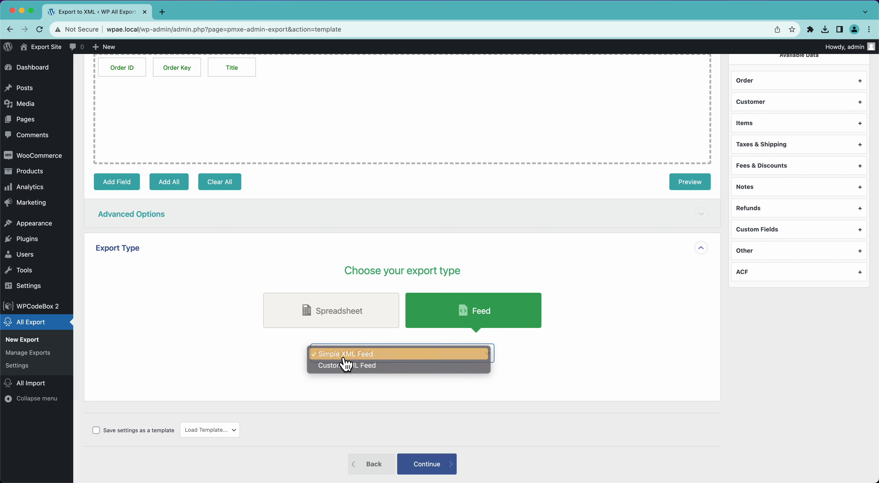
# Step: Preview the XML output of the first 10 orders and close the preview
pyautogui.scroll(3, 246, 359)
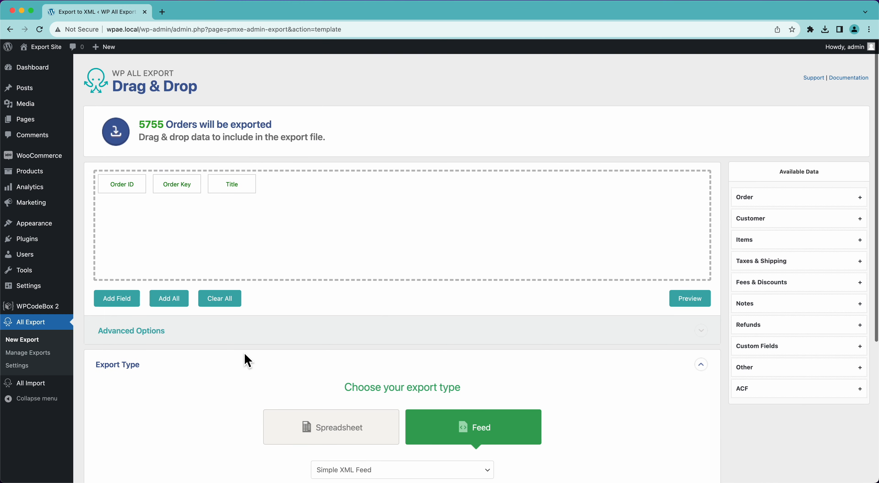
pyautogui.click(686, 297)
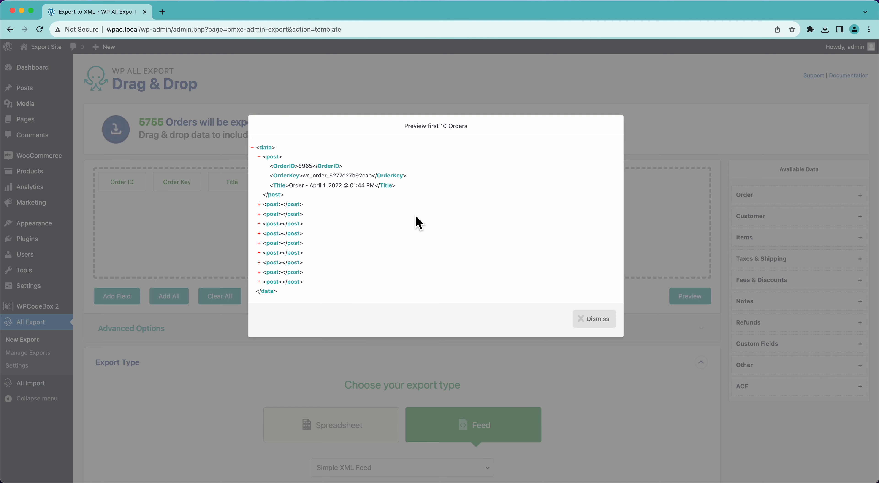
pyautogui.click(605, 323)
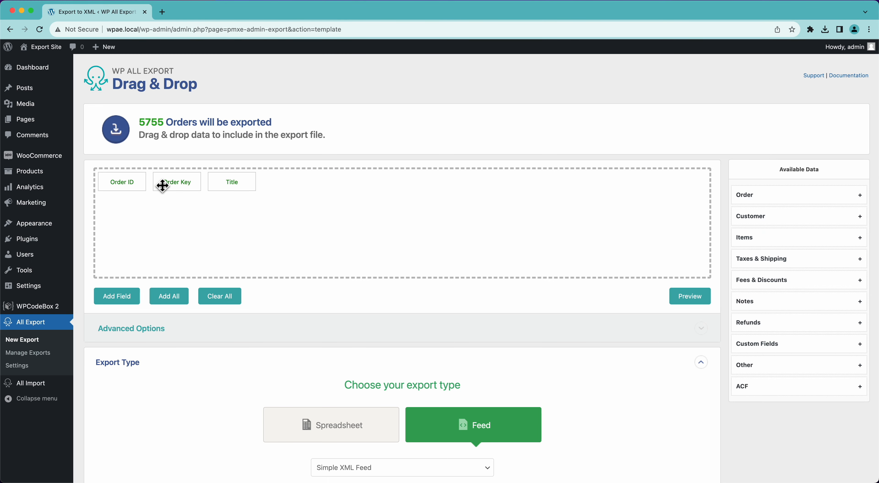
# Step: Move the Order Key field after Title and rename its element to Order
pyautogui.moveTo(161, 184); pyautogui.dragTo(252, 192)
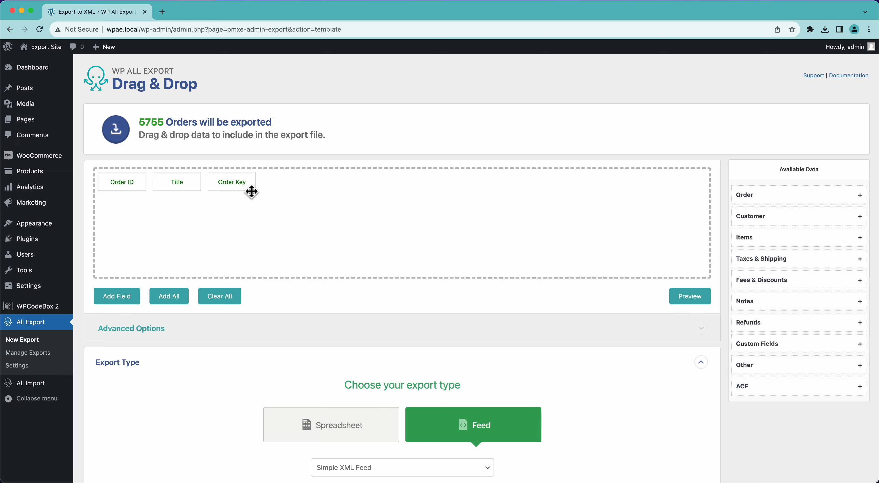
pyautogui.click(252, 192)
pyautogui.doubleClick(287, 125)
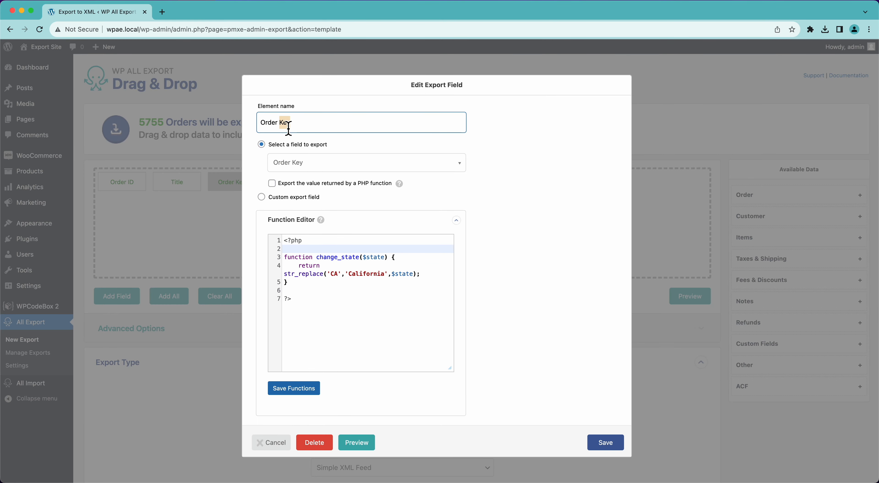
pyautogui.click(604, 443)
# Step: In the advanced options, set the root XML element to "orders" and the single order element to "order"
pyautogui.click(159, 334)
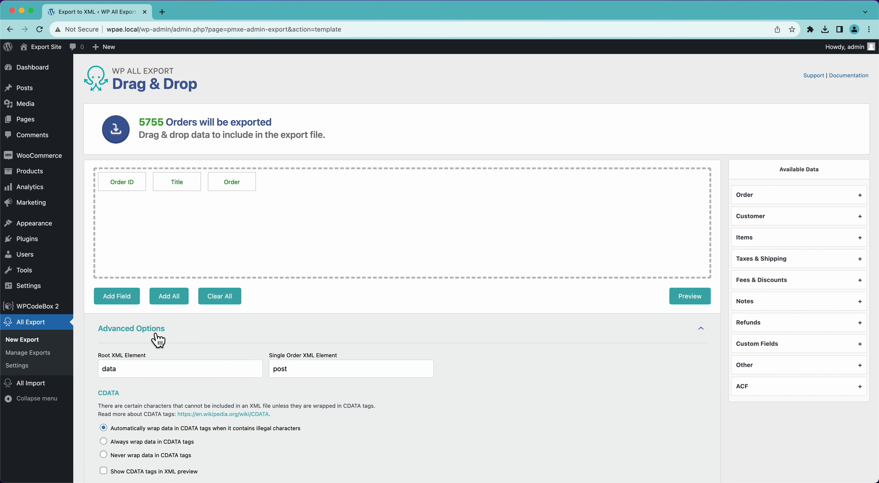
pyautogui.write('order')
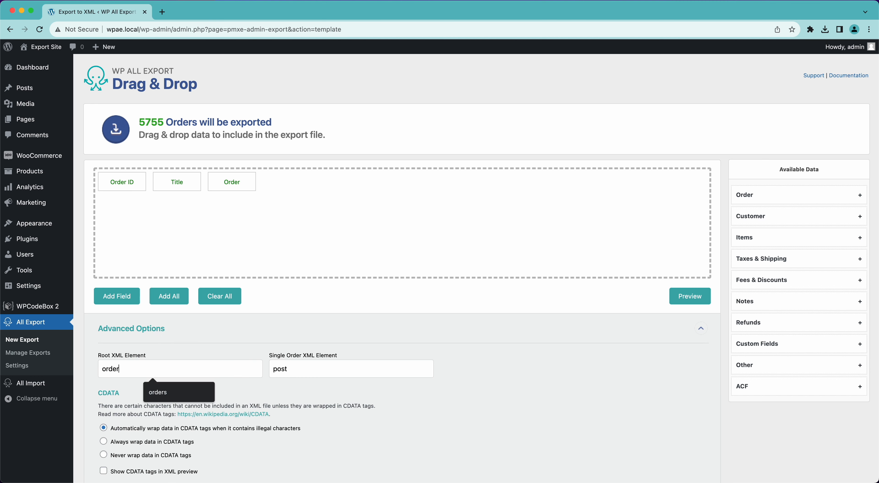
pyautogui.write('s')
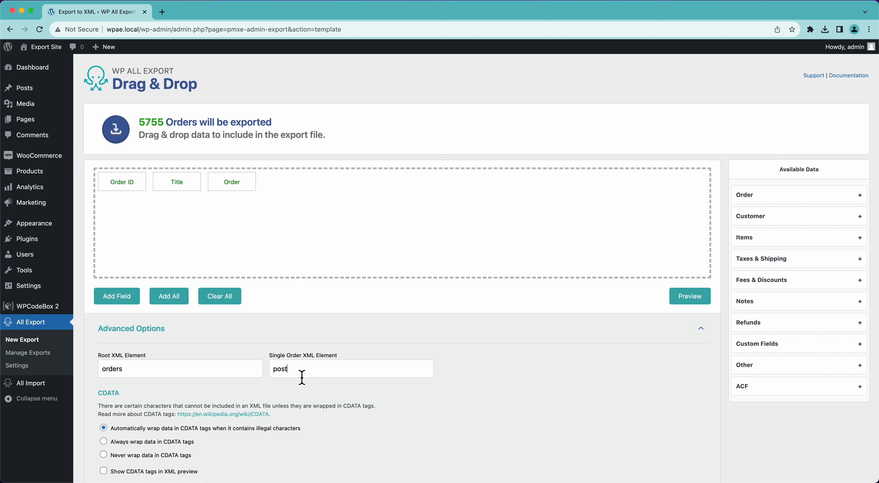
pyautogui.write('order')
# Step: Preview the orders with the new XML element names, close the preview and collapse the advanced options
pyautogui.click(676, 300)
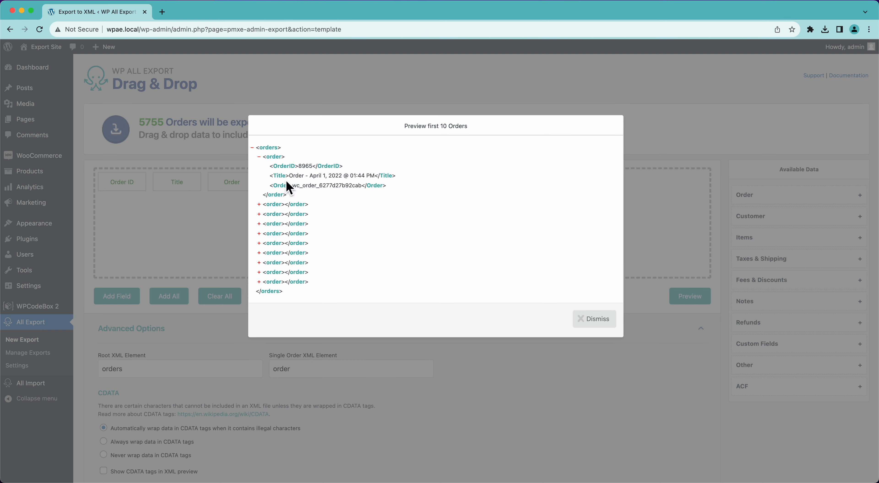
pyautogui.click(584, 320)
pyautogui.click(560, 336)
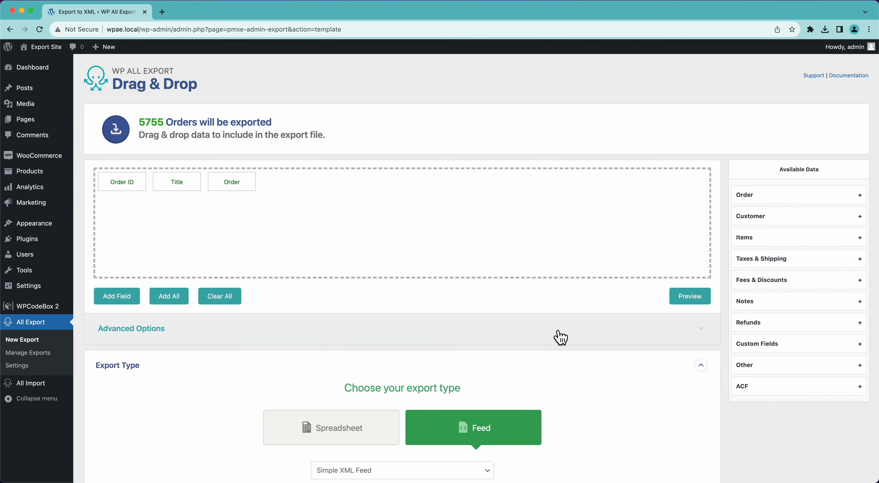
# Step: Review the available feed formats, keeping Simple XML Feed selected
pyautogui.scroll(-3, 538, 353)
pyautogui.click(445, 381)
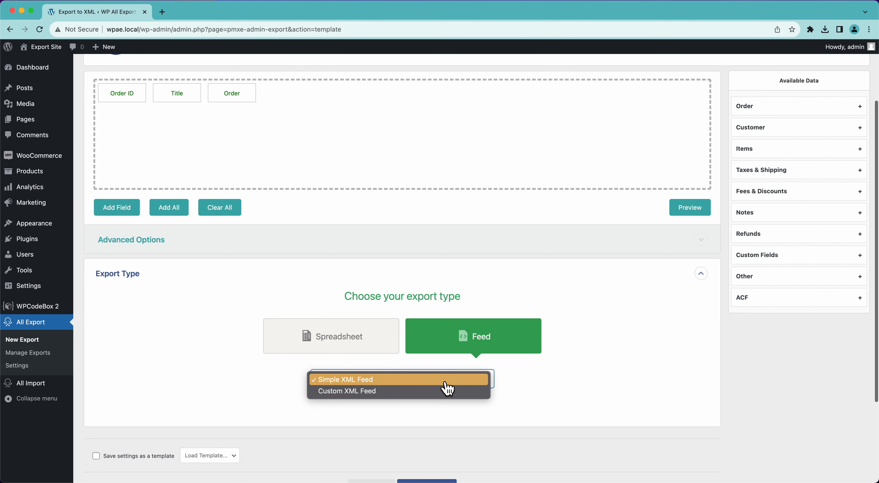
pyautogui.click(417, 380)
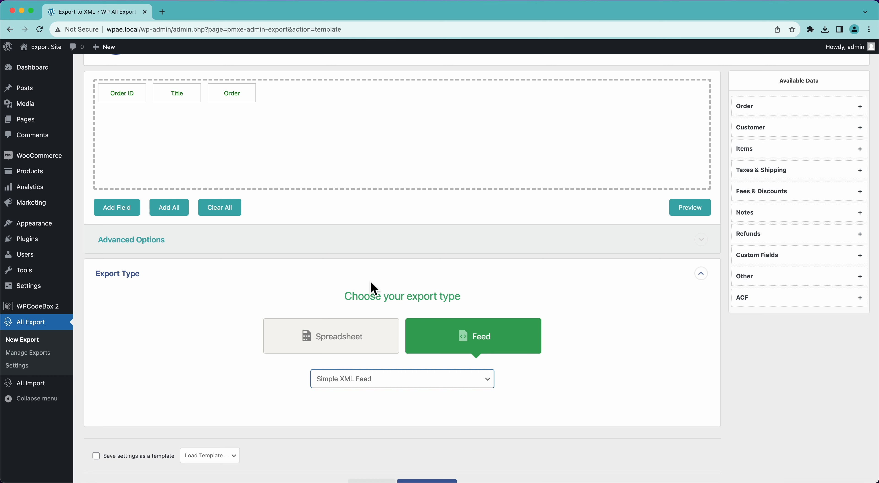
# Step: Remove the Order and Title fields from the export template, leaving only Order ID
pyautogui.scroll(3, 374, 288)
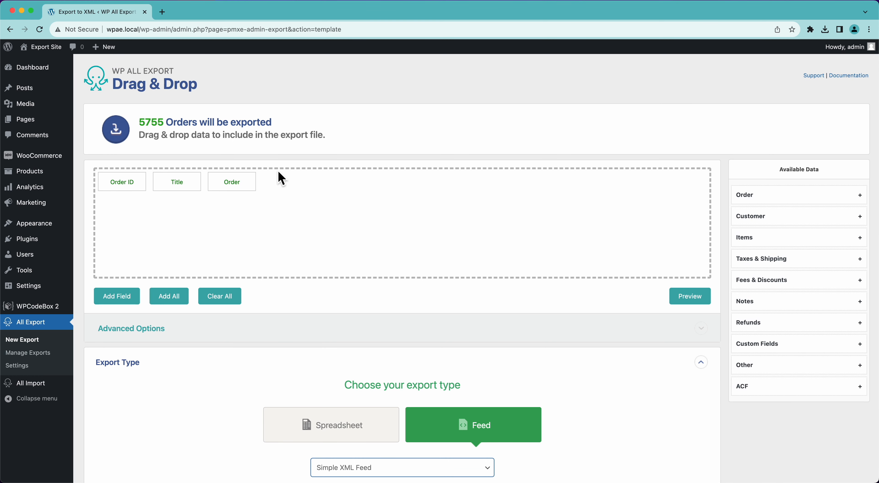
pyautogui.moveTo(226, 183); pyautogui.dragTo(226, 166)
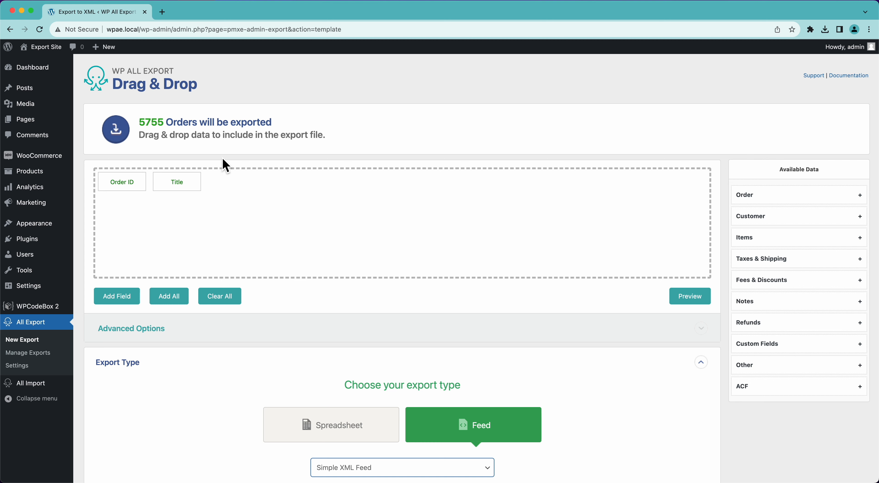
pyautogui.moveTo(186, 190); pyautogui.dragTo(184, 171)
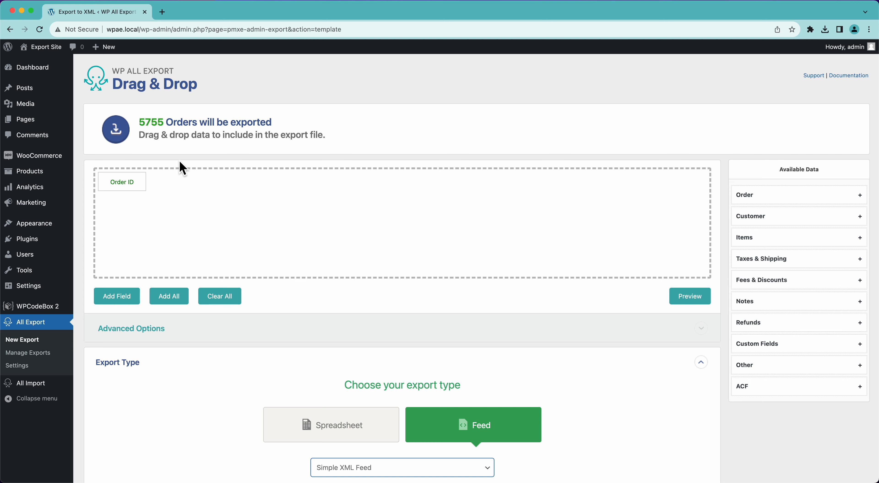
# Step: Add the Order Total and Order Date fields from the Order data to the export template
pyautogui.click(750, 196)
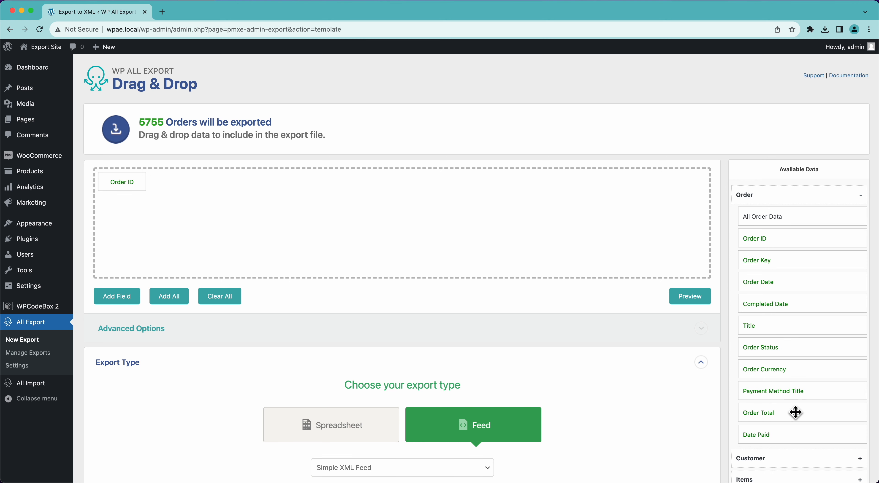
pyautogui.moveTo(770, 419); pyautogui.dragTo(587, 245)
pyautogui.moveTo(757, 283); pyautogui.dragTo(615, 218)
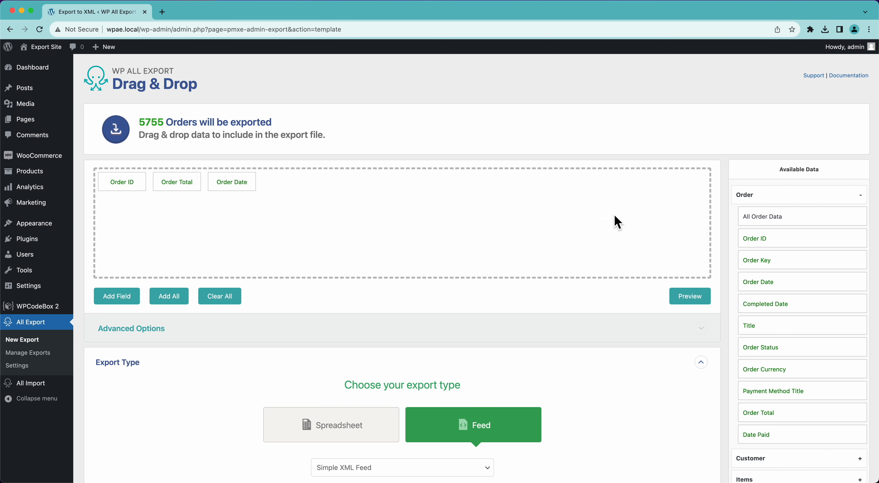
# Step: Add the Billing First Name and Billing Last Name fields from the Customer data to the export template
pyautogui.click(754, 195)
pyautogui.click(768, 218)
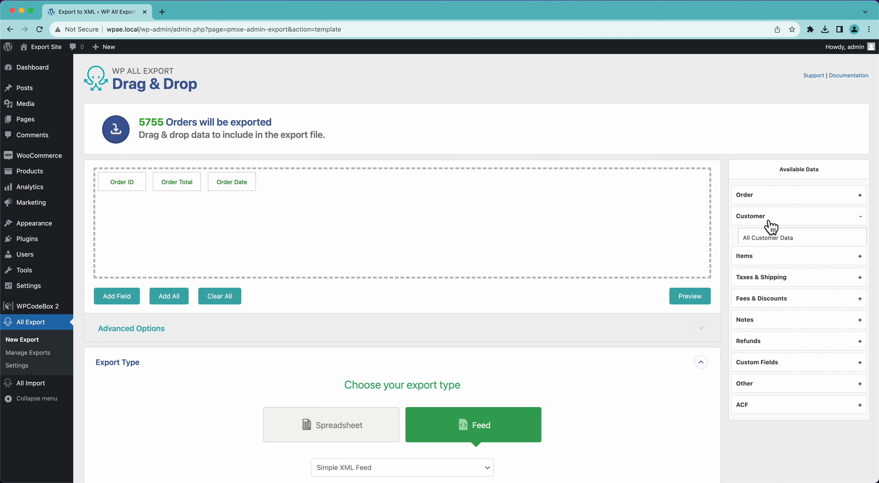
pyautogui.moveTo(780, 313); pyautogui.dragTo(585, 227)
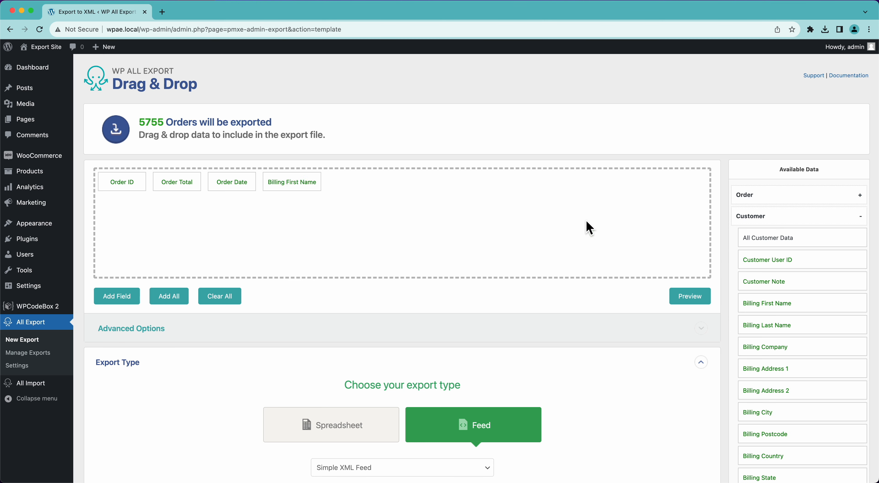
pyautogui.moveTo(761, 326); pyautogui.dragTo(580, 234)
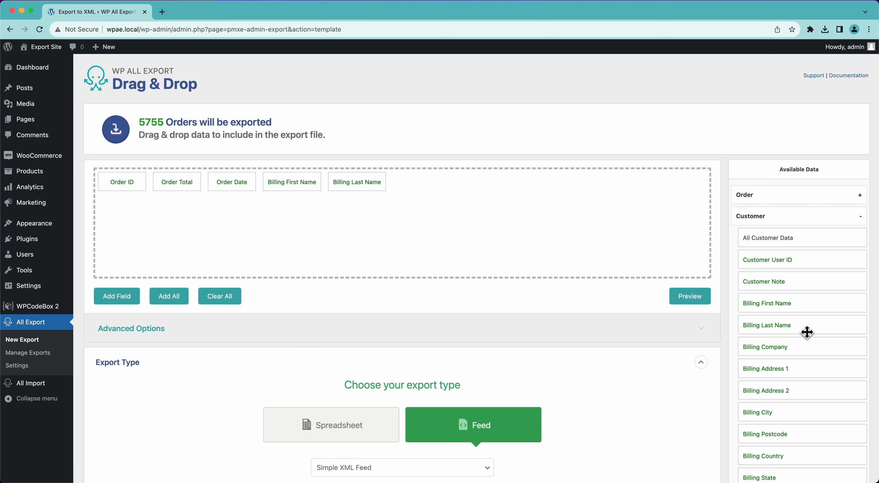
# Step: Add the SKU and Item Cost fields from the Items data to the export template
pyautogui.scroll(-3, 804, 333)
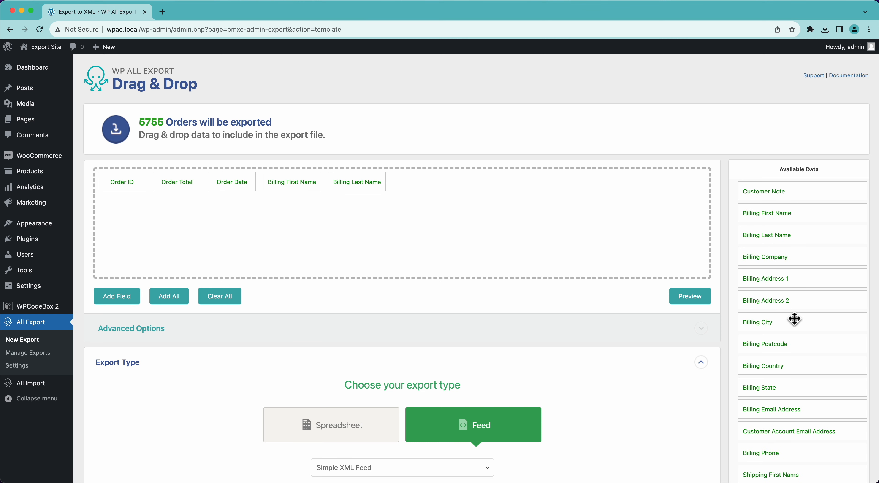
pyautogui.scroll(-8, 833, 372)
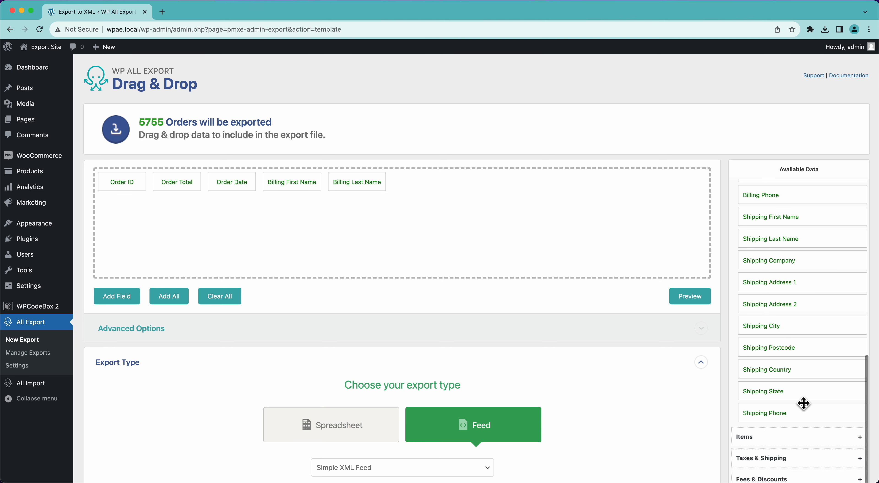
pyautogui.click(781, 437)
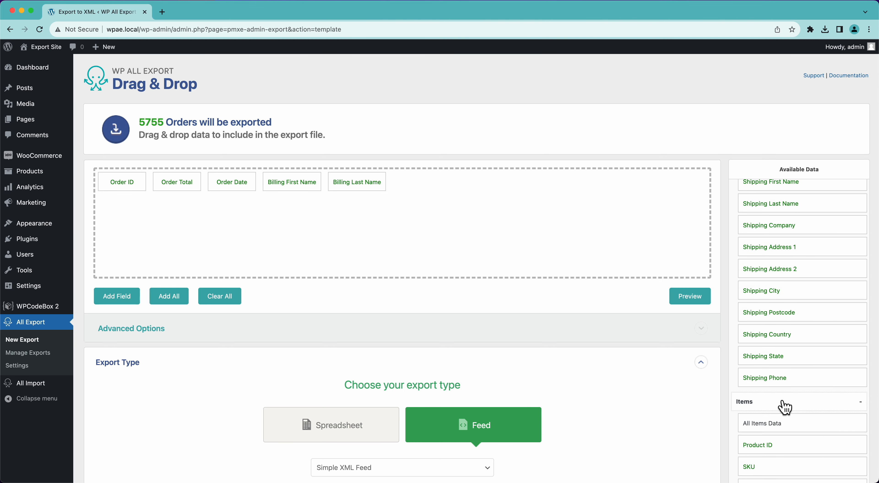
pyautogui.scroll(-5, 781, 393)
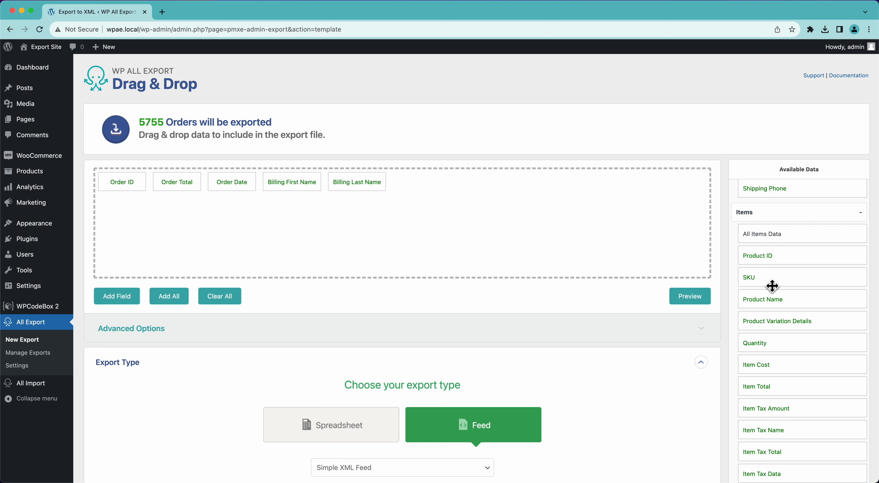
pyautogui.moveTo(773, 287); pyautogui.dragTo(629, 236)
pyautogui.scroll(-5, 808, 364)
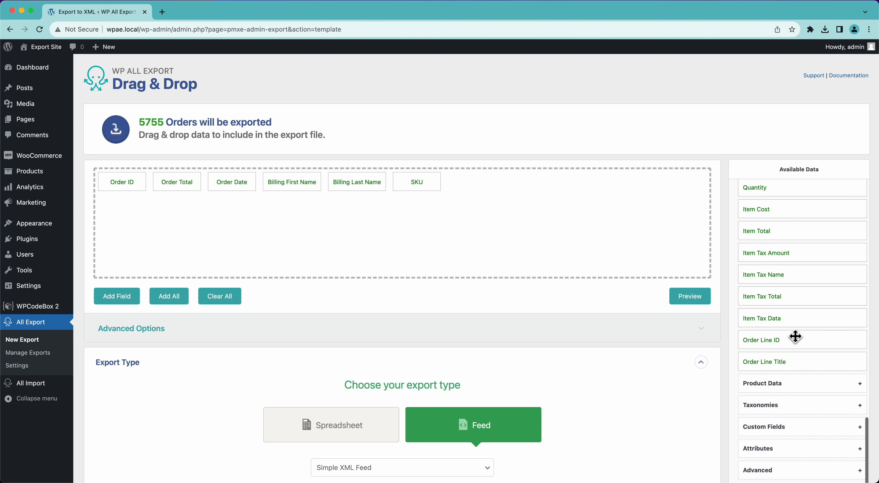
pyautogui.moveTo(769, 218); pyautogui.dragTo(625, 237)
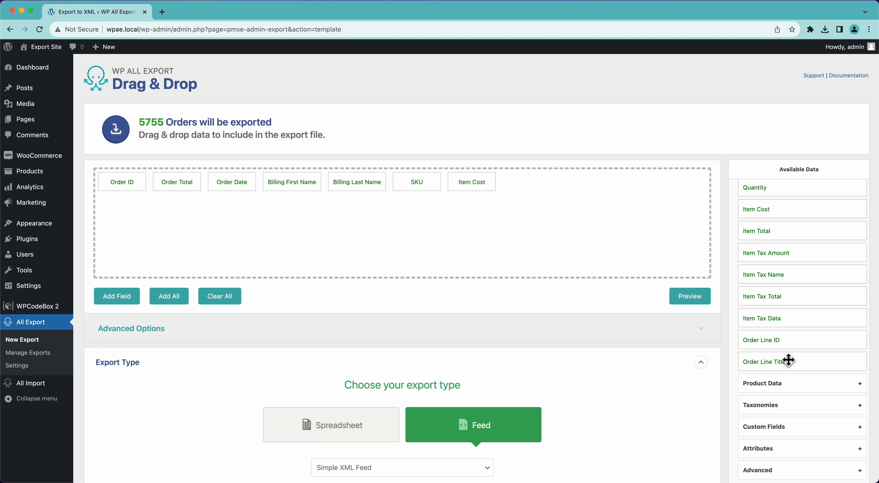
# Step: Add the Regular Price field from the items' Product Data to the export template
pyautogui.click(765, 389)
pyautogui.scroll(-4, 765, 388)
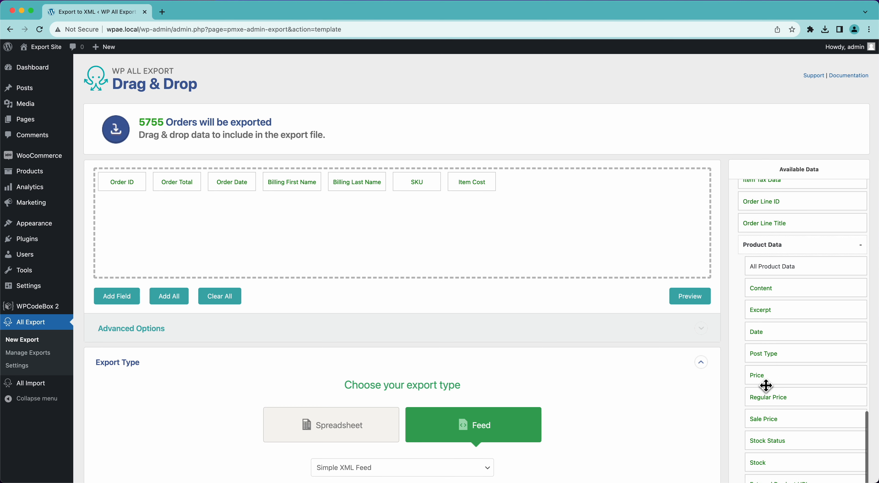
pyautogui.scroll(-1, 766, 386)
pyautogui.moveTo(775, 359); pyautogui.dragTo(614, 230)
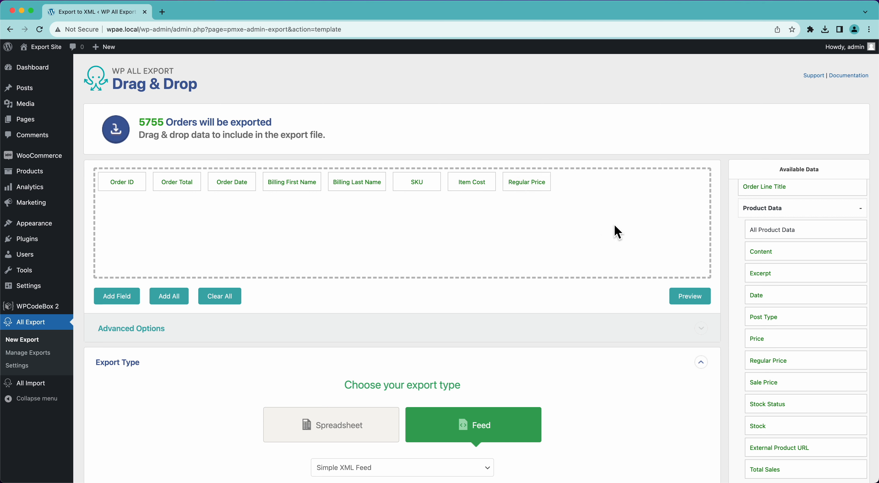
# Step: Add the Product categories field from the items' Taxonomies data to the export template
pyautogui.scroll(-3, 830, 388)
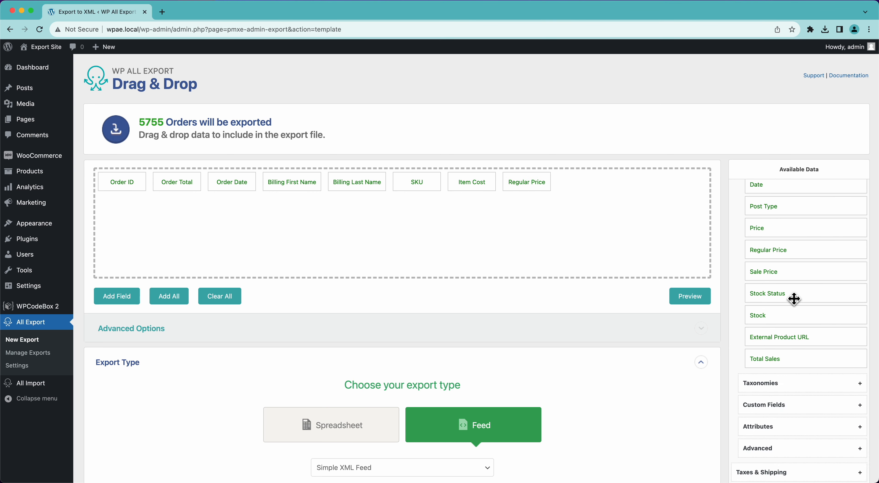
pyautogui.click(785, 384)
pyautogui.scroll(-3, 788, 389)
pyautogui.scroll(-2, 790, 393)
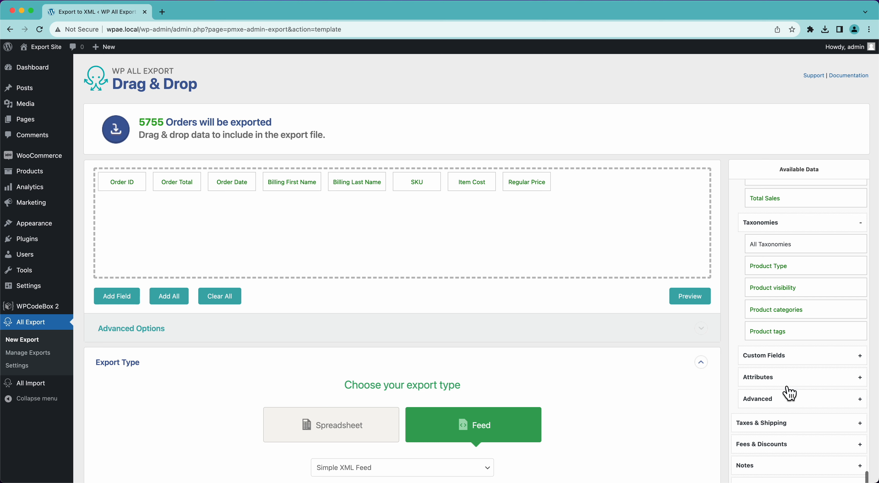
pyautogui.moveTo(777, 313); pyautogui.dragTo(641, 239)
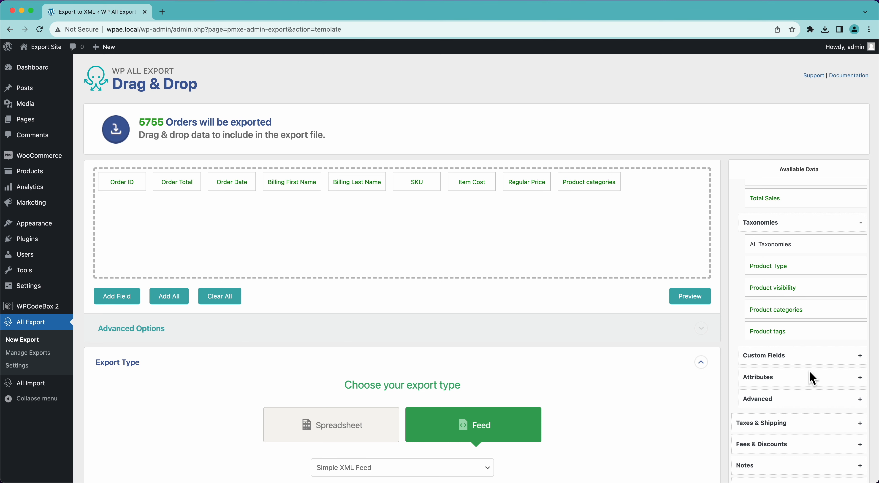
# Step: Add the Product Color and Product Size fields from the items' Attributes data to the export template
pyautogui.click(788, 380)
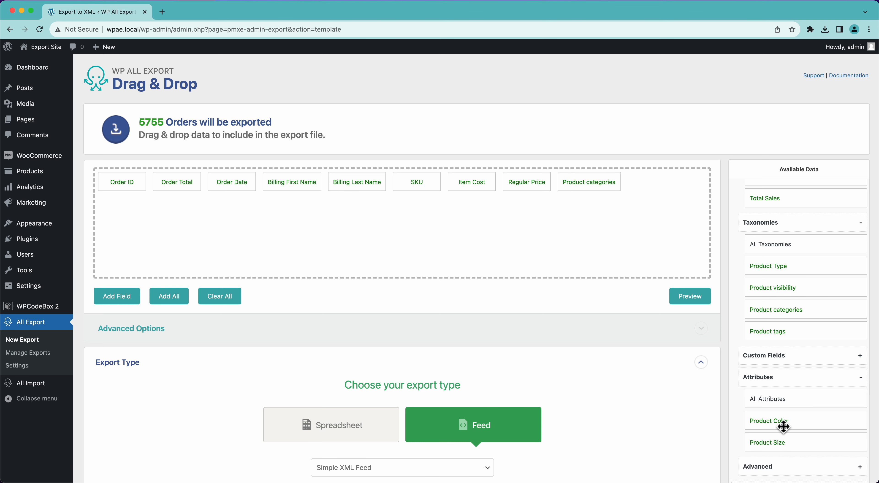
pyautogui.moveTo(785, 423); pyautogui.dragTo(655, 278)
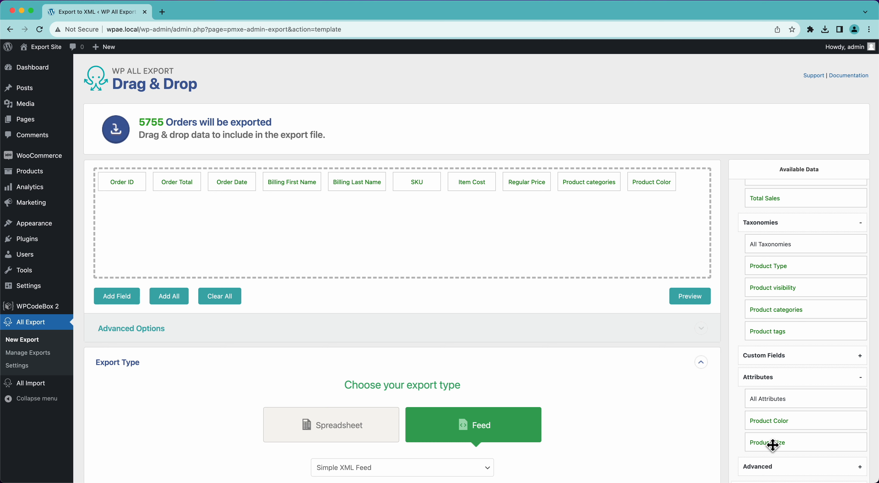
pyautogui.moveTo(773, 445); pyautogui.dragTo(626, 229)
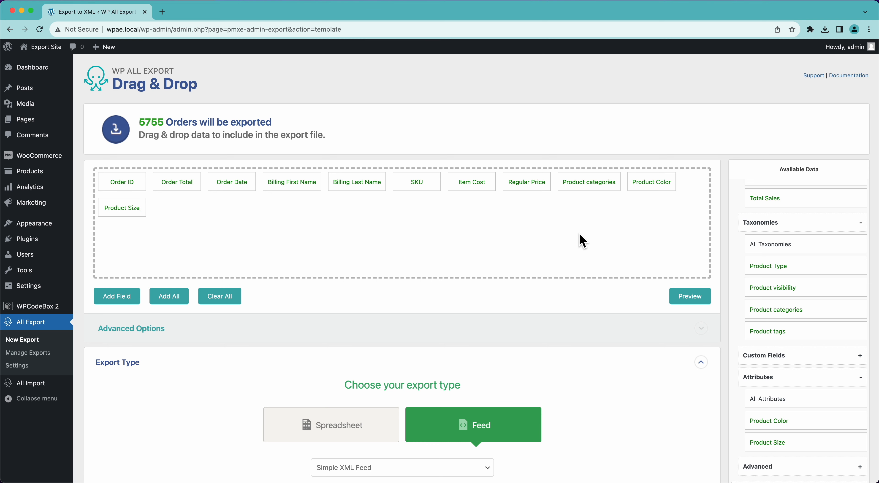
# Step: Rename the Product categories field's XML element to Categories and save the field
pyautogui.click(584, 186)
pyautogui.click(291, 125)
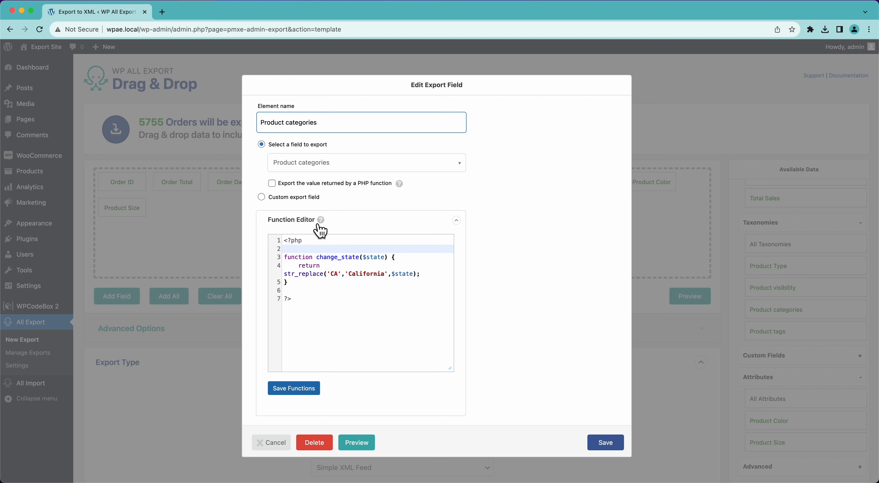
pyautogui.press('shift+super+Left')
pyautogui.write('C')
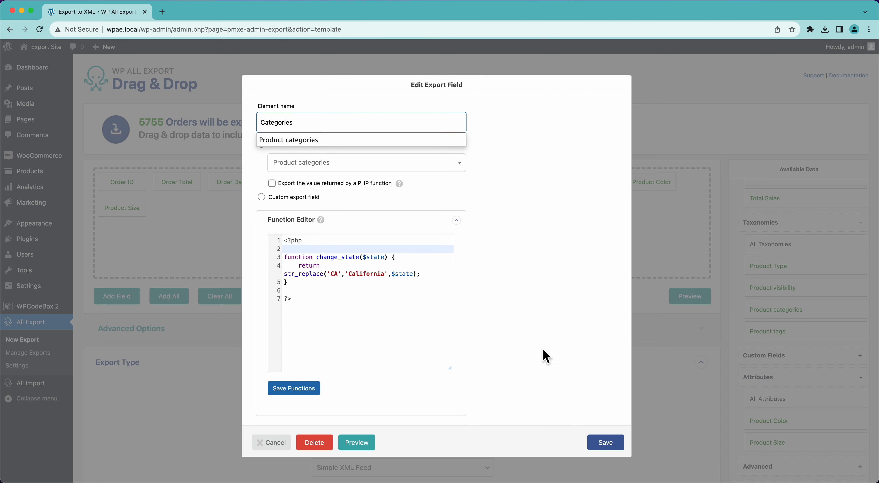
pyautogui.click(601, 444)
# Step: Look through the Advanced product fields and the remaining available data groups, down to ACF
pyautogui.scroll(-2, 789, 399)
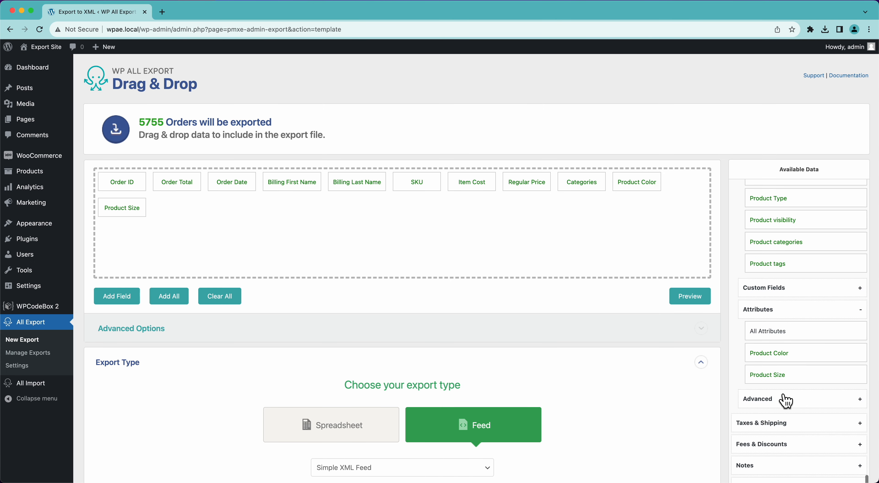
pyautogui.click(785, 399)
pyautogui.scroll(-10, 782, 401)
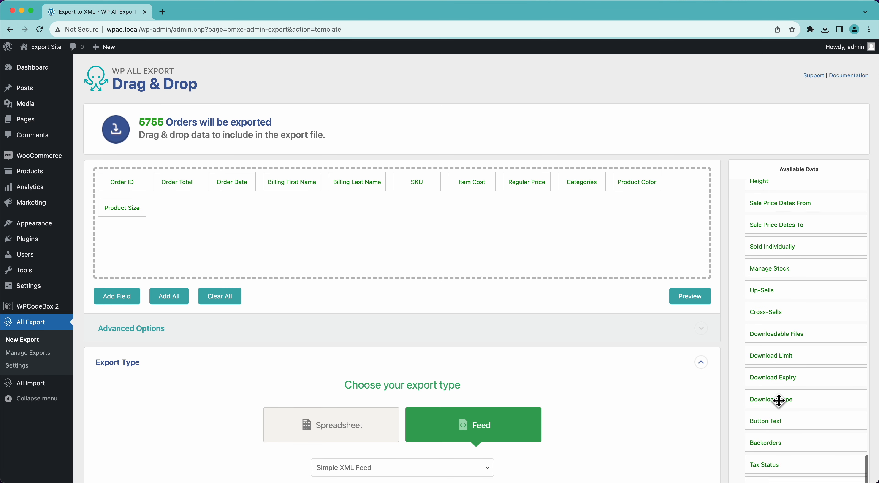
pyautogui.scroll(-5, 779, 400)
pyautogui.scroll(-5, 722, 360)
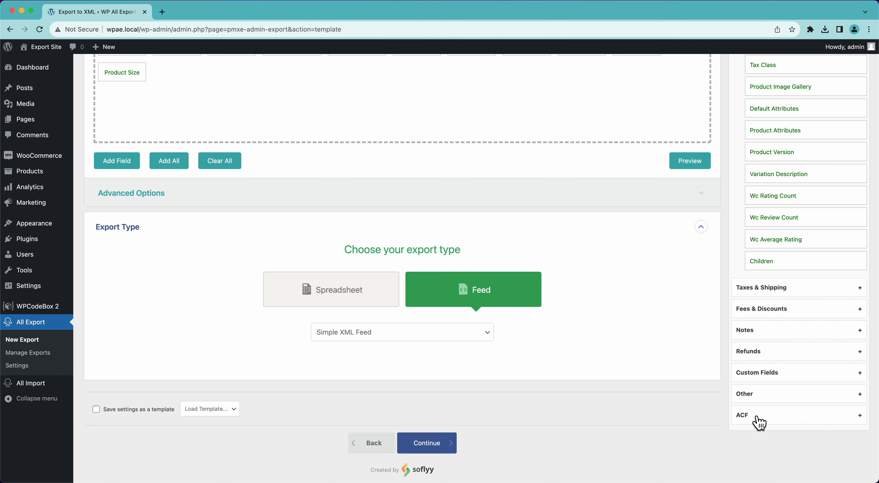
pyautogui.scroll(10, 751, 248)
pyautogui.scroll(5, 561, 213)
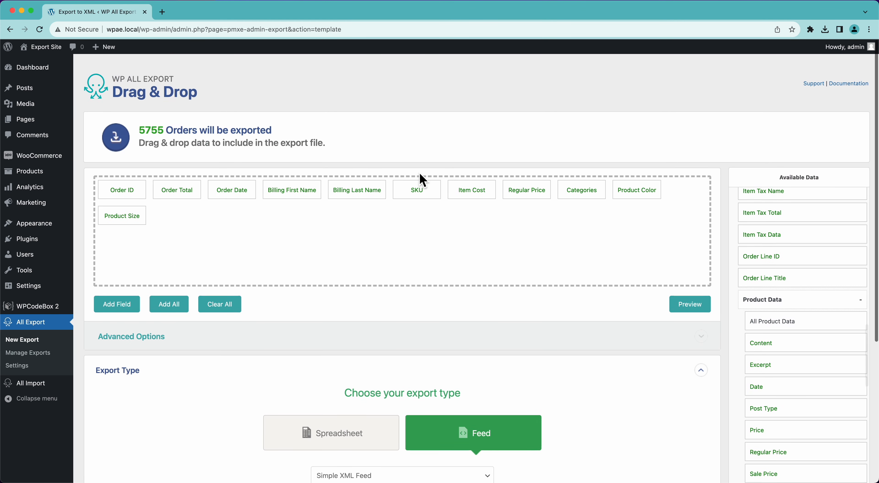
# Step: Preview the first 10 orders as XML, examine how items nest within each order, and close the preview
pyautogui.click(688, 300)
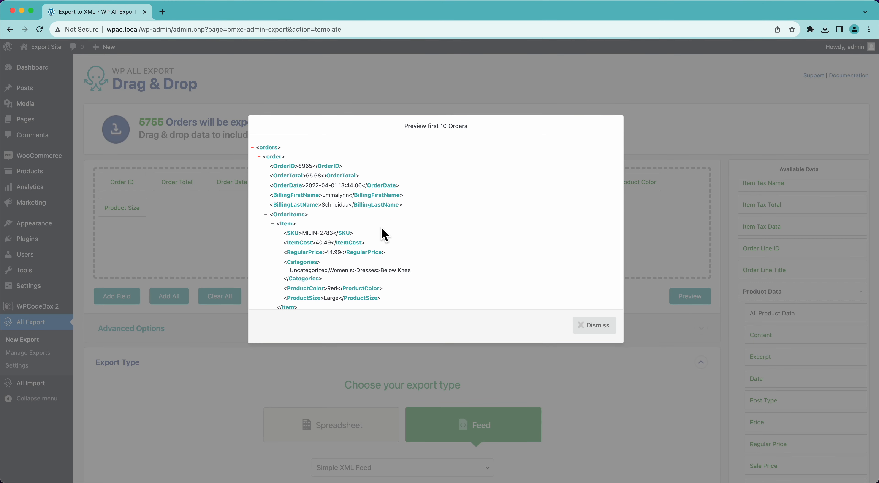
pyautogui.scroll(-1, 360, 217)
pyautogui.scroll(1, 360, 217)
pyautogui.scroll(-3, 349, 236)
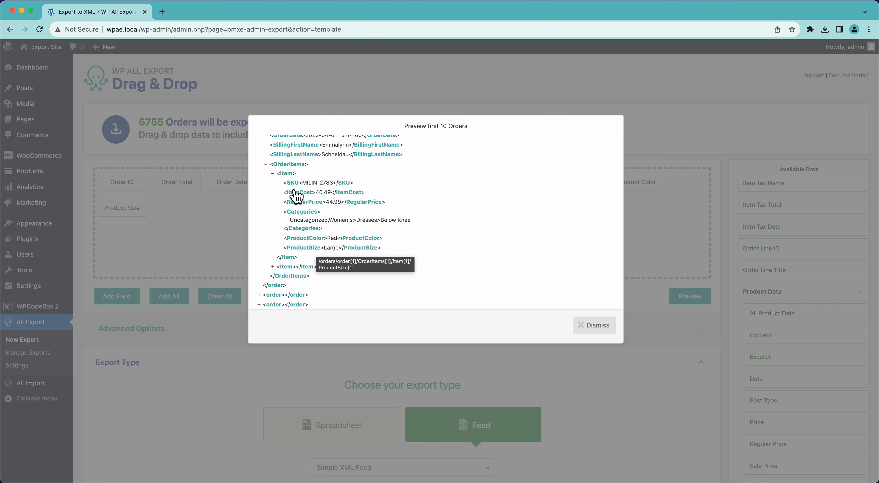
pyautogui.click(273, 174)
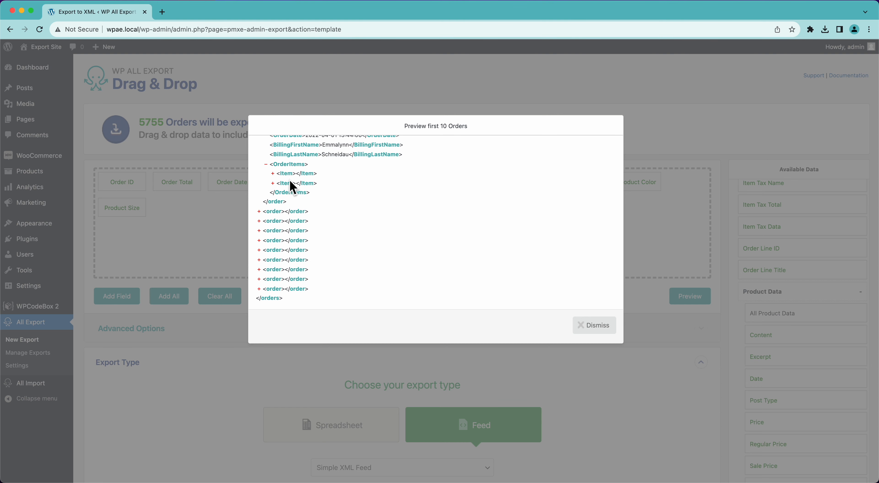
pyautogui.click(258, 221)
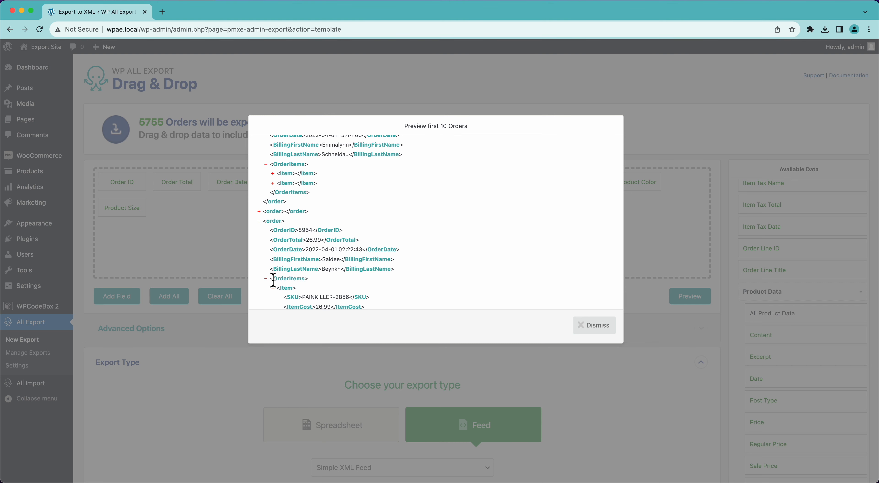
pyautogui.click(273, 288)
pyautogui.scroll(-2, 274, 294)
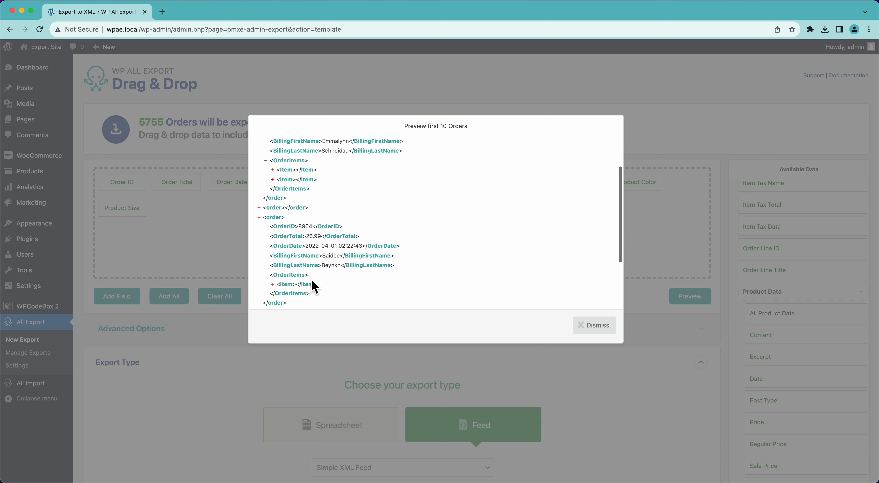
pyautogui.scroll(2, 304, 239)
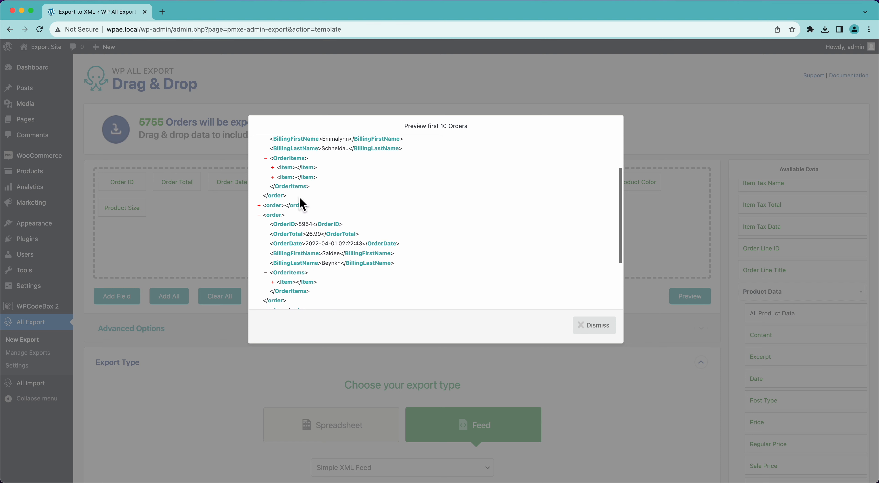
pyautogui.click(273, 168)
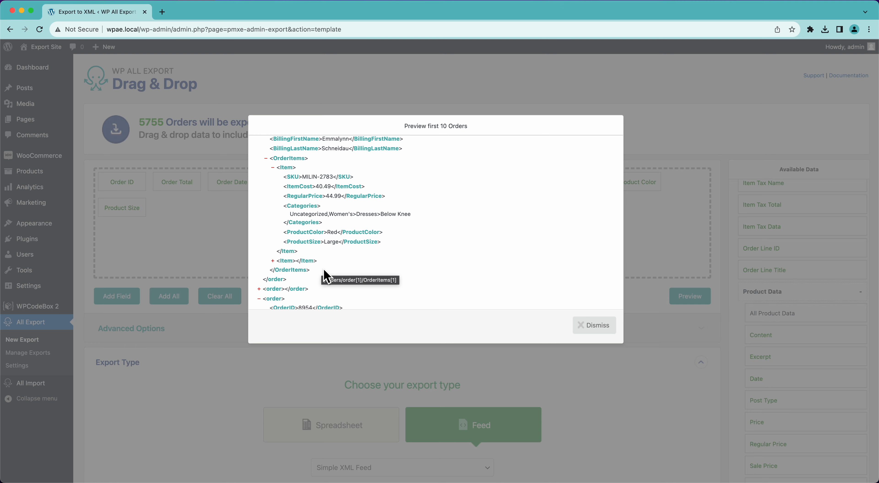
pyautogui.click(593, 328)
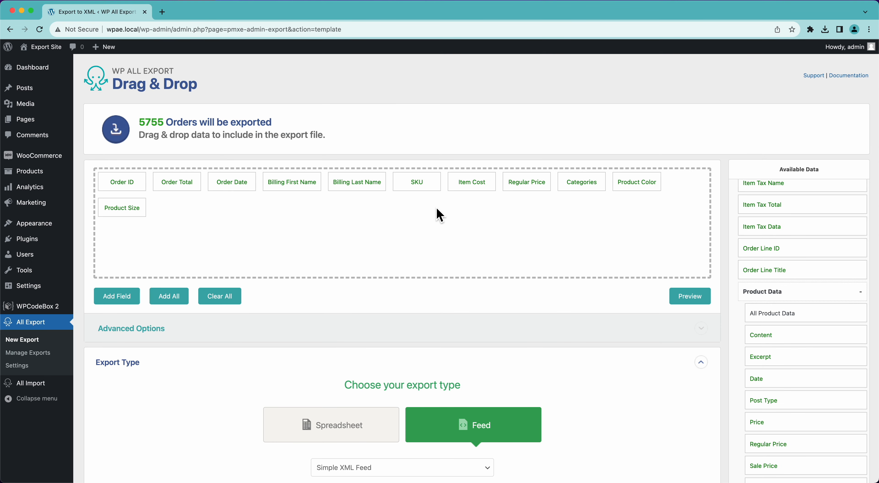
# Step: Continue from the field template to the export settings
pyautogui.scroll(-5, 401, 204)
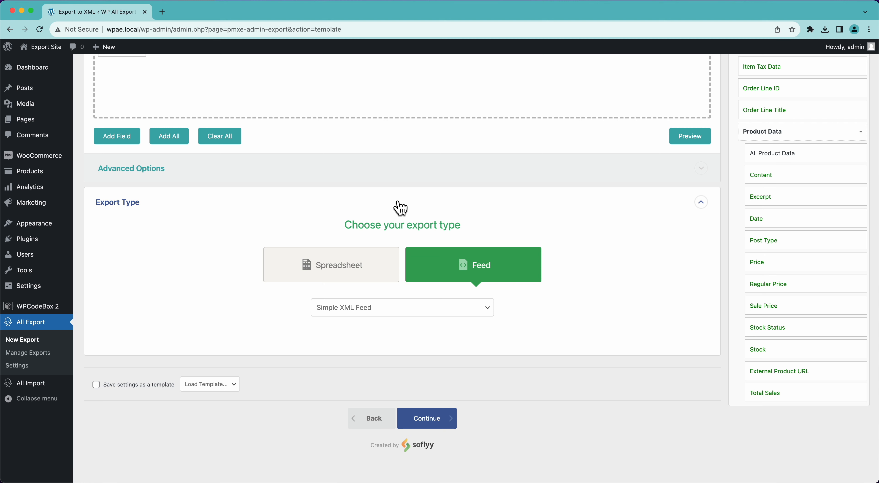
pyautogui.click(445, 420)
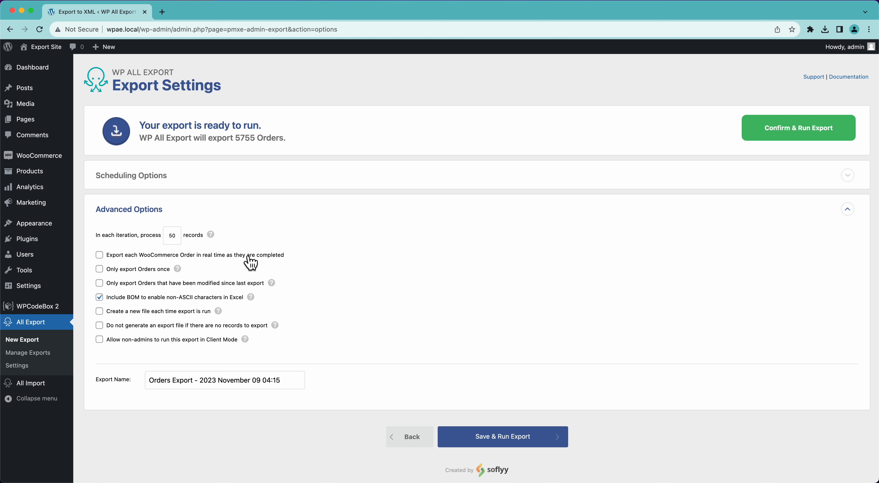
# Step: Try the option to export each WooCommerce order in real time, and switch it off again
pyautogui.click(263, 260)
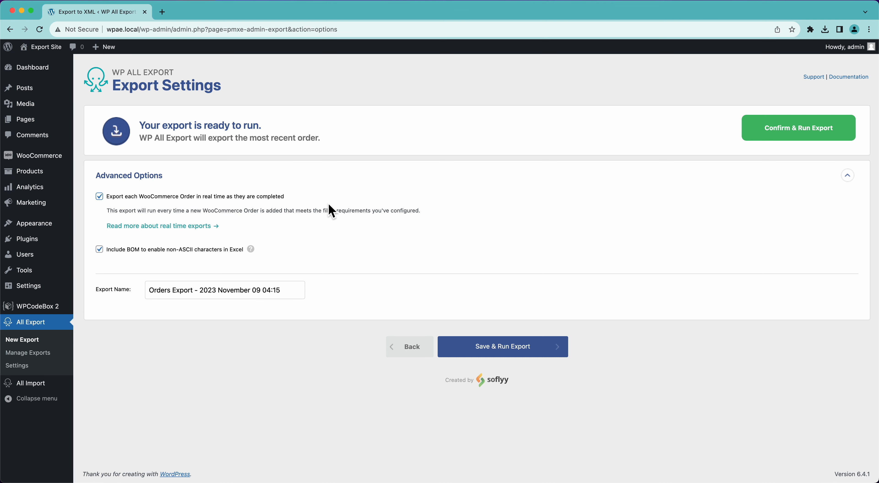
pyautogui.click(274, 198)
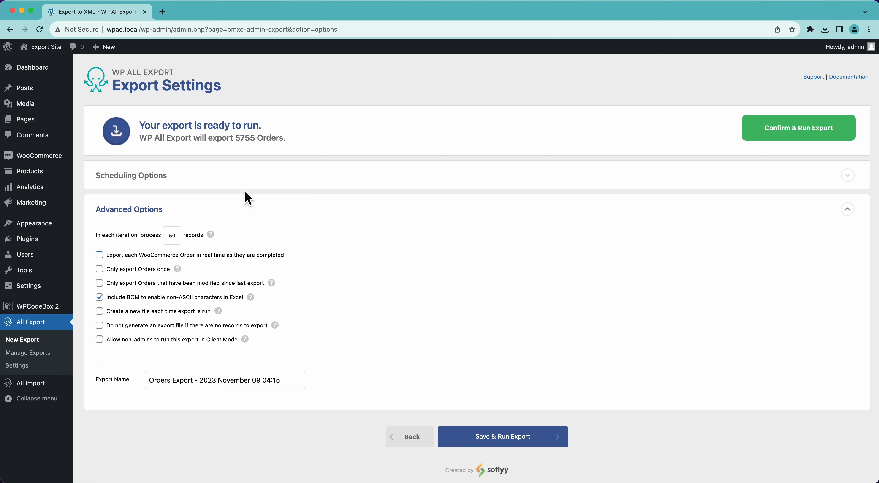
# Step: Set up automatic weekly scheduling of the export on all seven days, Monday through Sunday, at 12:00am
pyautogui.click(206, 186)
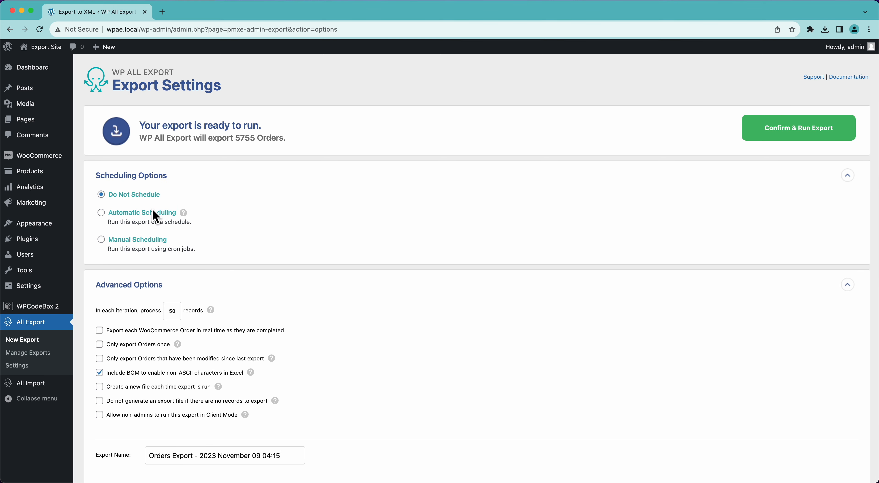
pyautogui.click(156, 216)
pyautogui.click(133, 258)
pyautogui.click(180, 259)
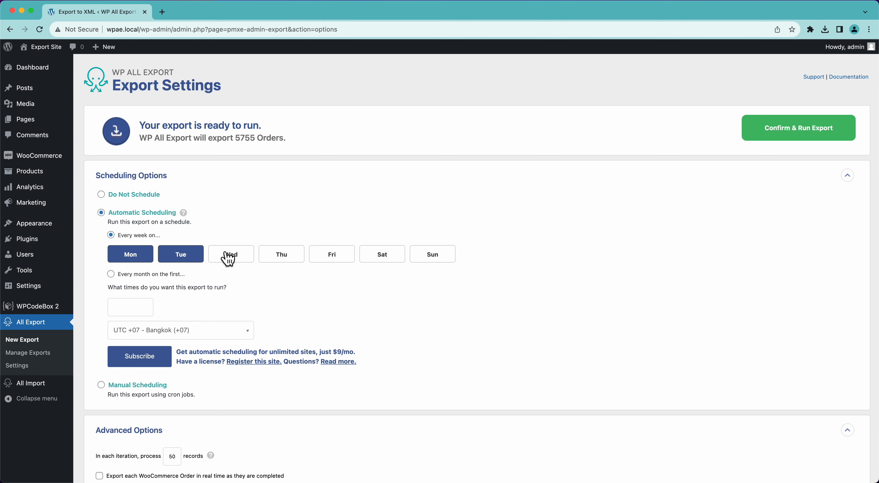
pyautogui.click(228, 259)
pyautogui.click(281, 257)
pyautogui.click(331, 257)
pyautogui.click(382, 257)
pyautogui.click(430, 260)
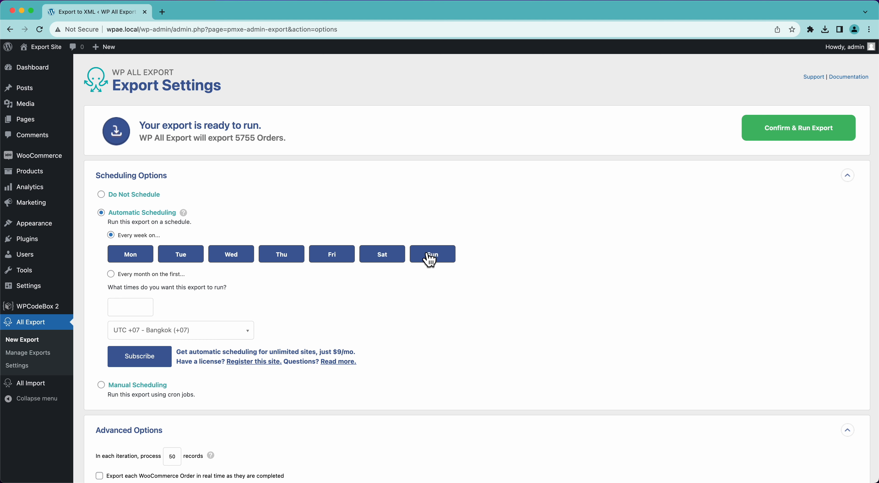
pyautogui.click(128, 309)
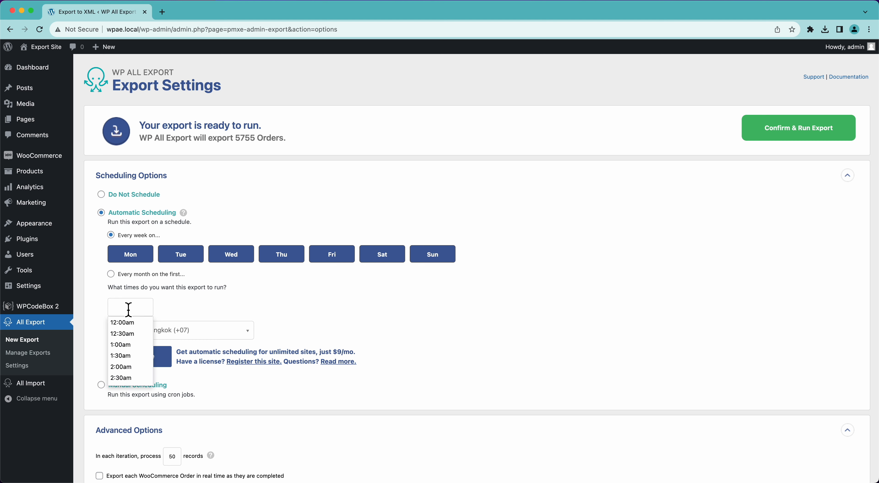
pyautogui.click(137, 324)
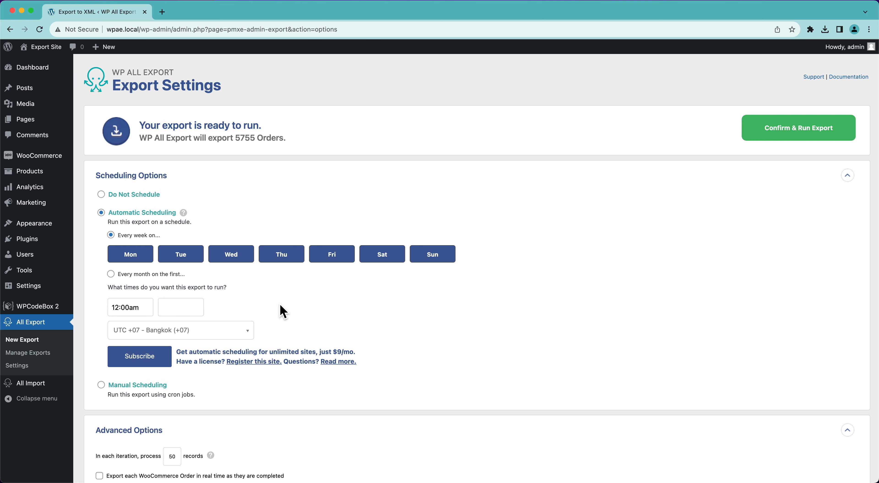
# Step: Choose Manual Scheduling for the export, then save and run it
pyautogui.click(152, 386)
pyautogui.click(140, 387)
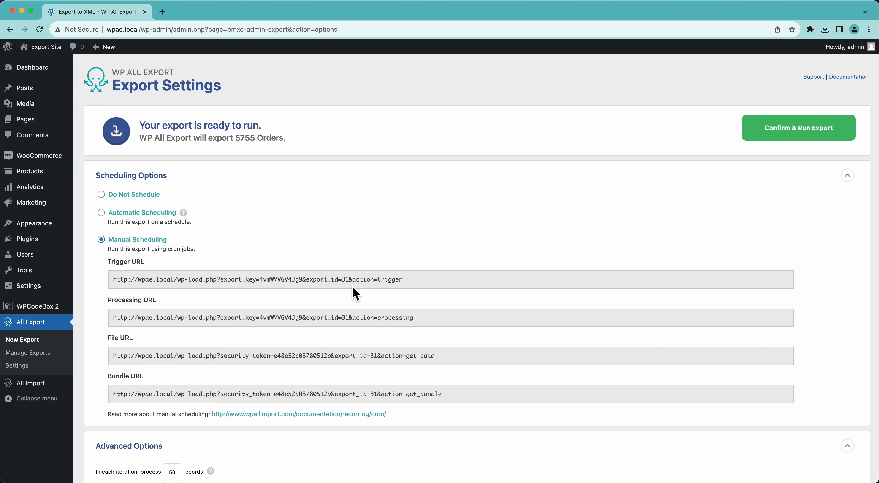
pyautogui.scroll(-7, 354, 294)
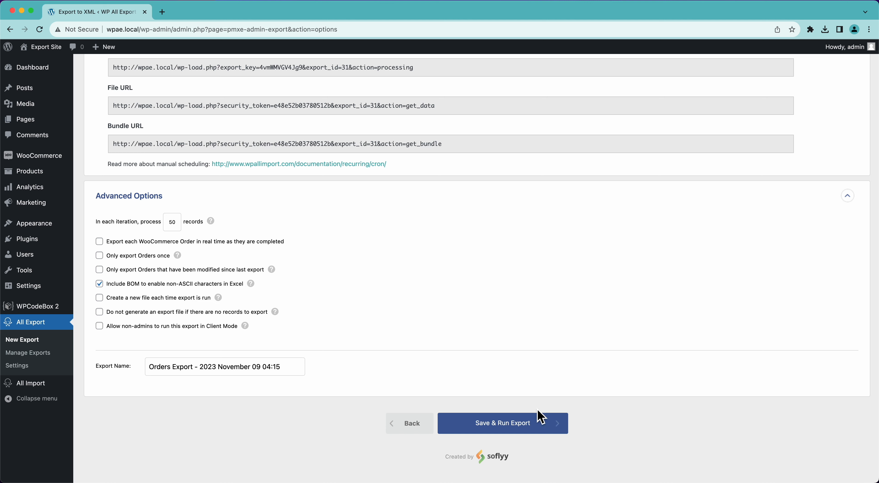
pyautogui.click(532, 425)
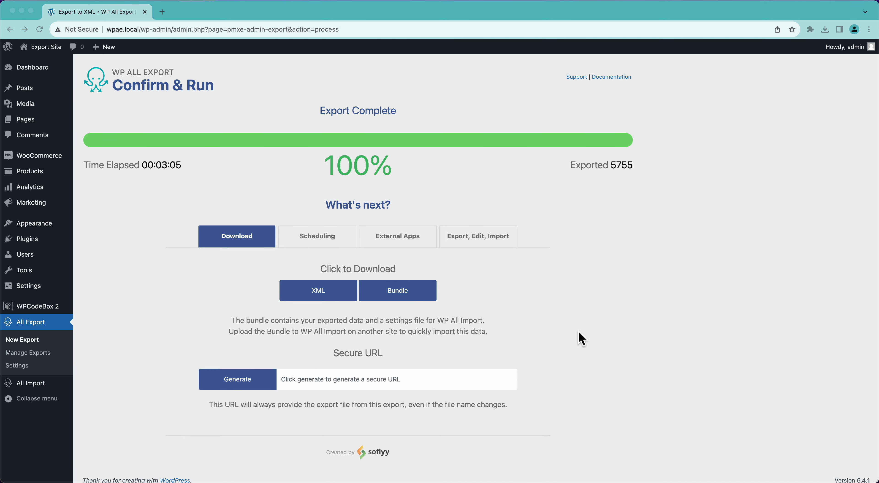
# Step: Download the exported XML file, open it in the text editor and examine its order and item elements
pyautogui.click(309, 299)
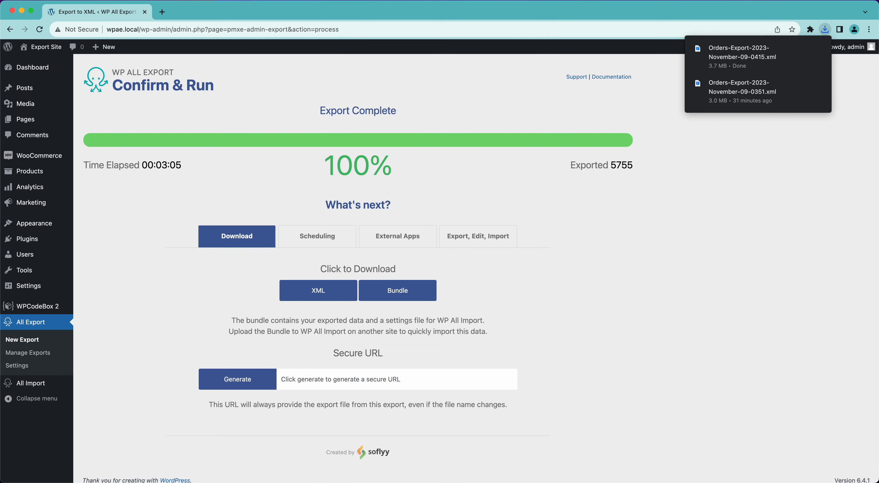
pyautogui.click(742, 57)
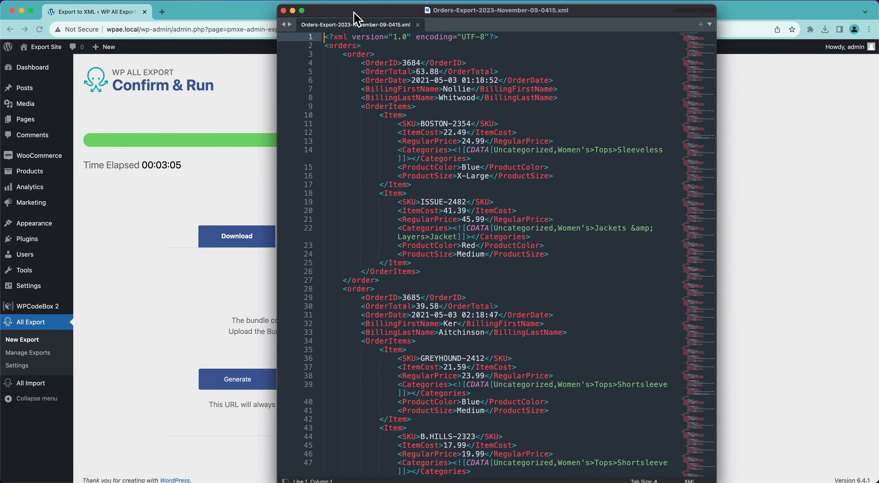
pyautogui.scroll(-8, 444, 220)
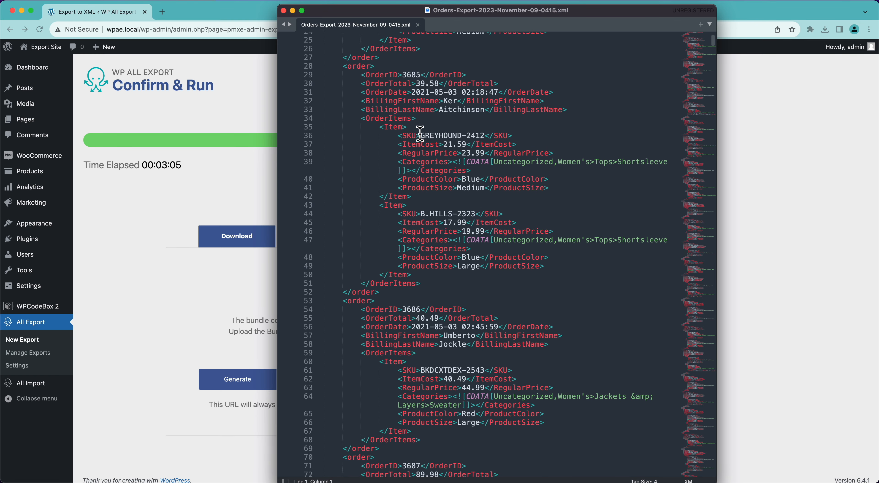
# Step: Read through further order records in the XML file, checking each item's SKU, cost, price, categories, color and size elements
pyautogui.scroll(-5, 447, 173)
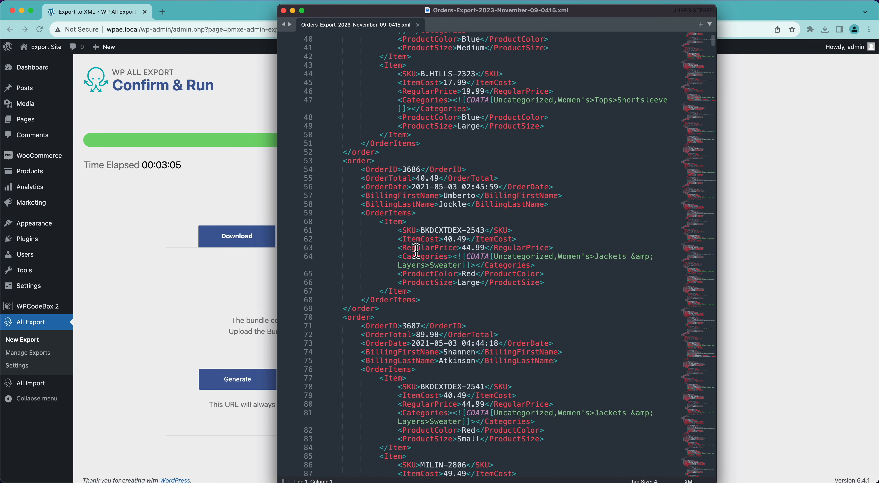
pyautogui.scroll(-8, 444, 255)
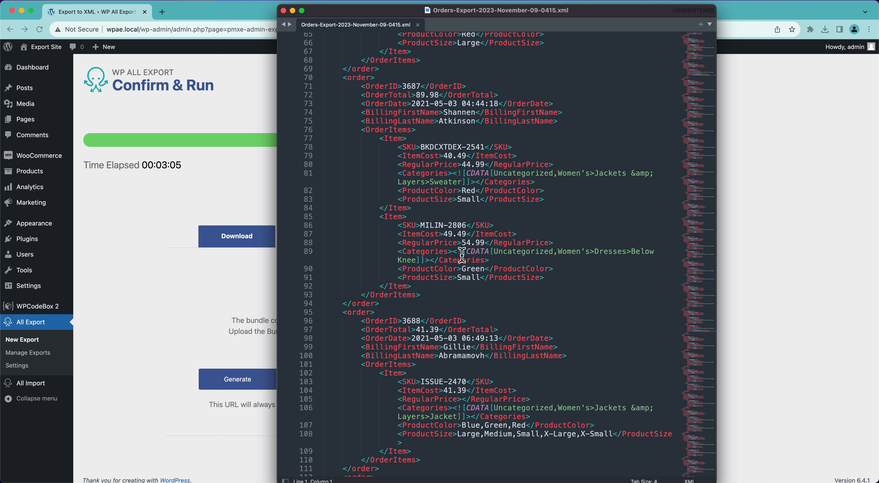
pyautogui.moveTo(453, 255); pyautogui.dragTo(448, 255)
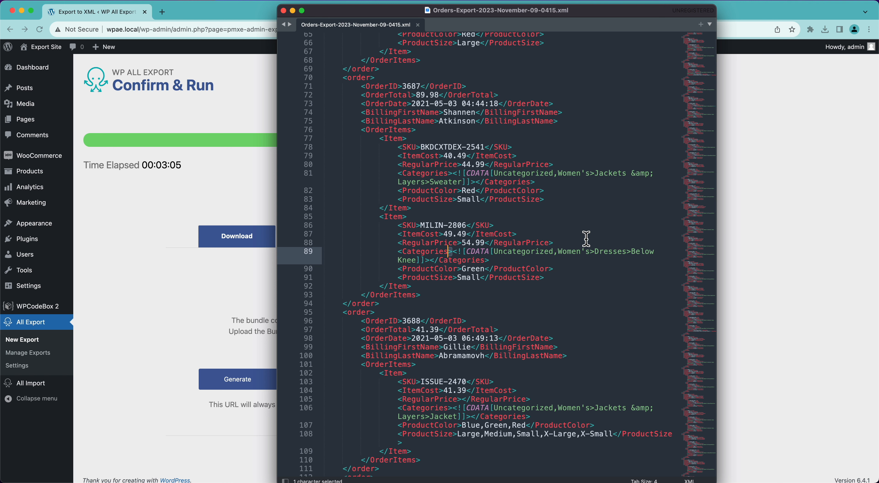
pyautogui.scroll(-8, 587, 239)
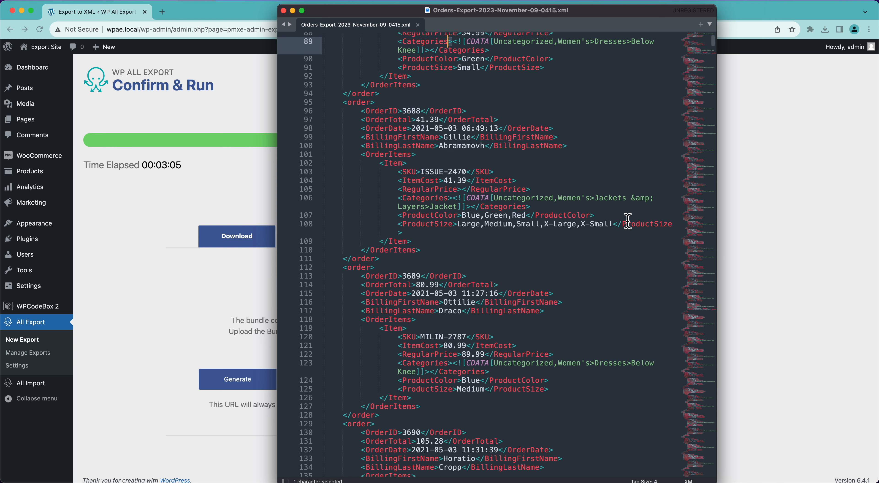
pyautogui.scroll(-7, 463, 221)
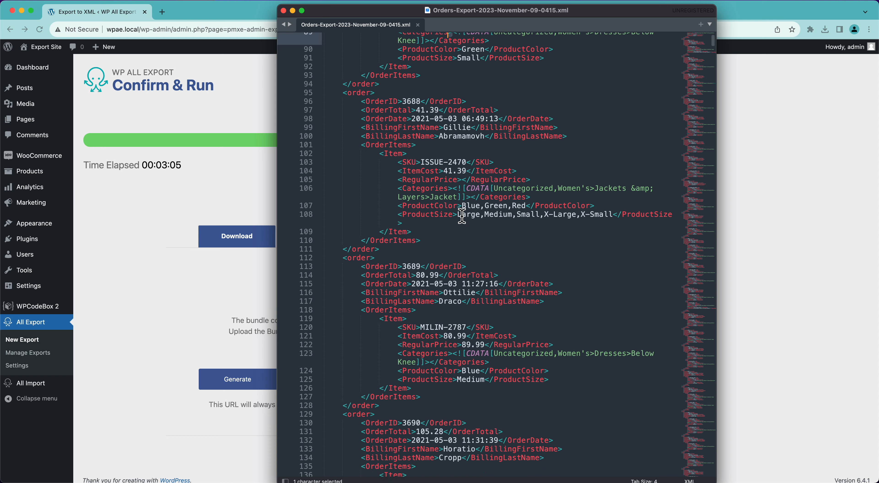
pyautogui.scroll(-7, 462, 216)
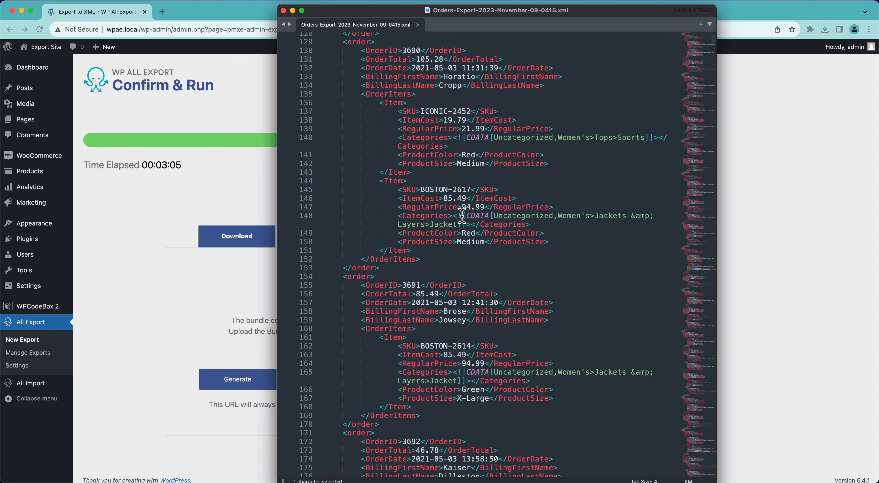
pyautogui.scroll(-7, 462, 216)
pyautogui.scroll(-17, 462, 216)
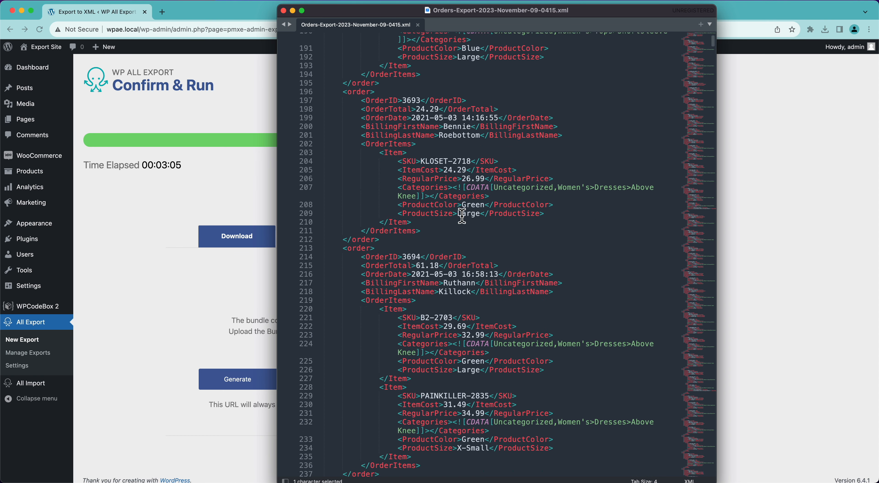
pyautogui.scroll(-6, 462, 216)
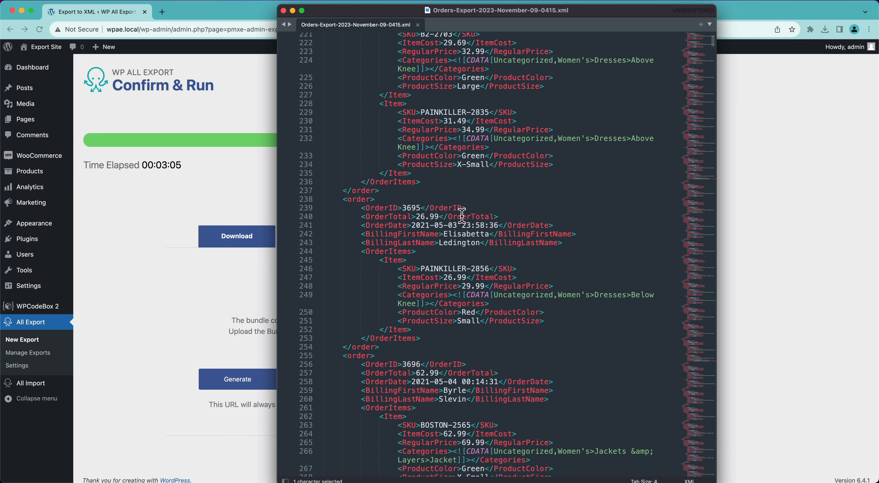
pyautogui.scroll(20, 462, 216)
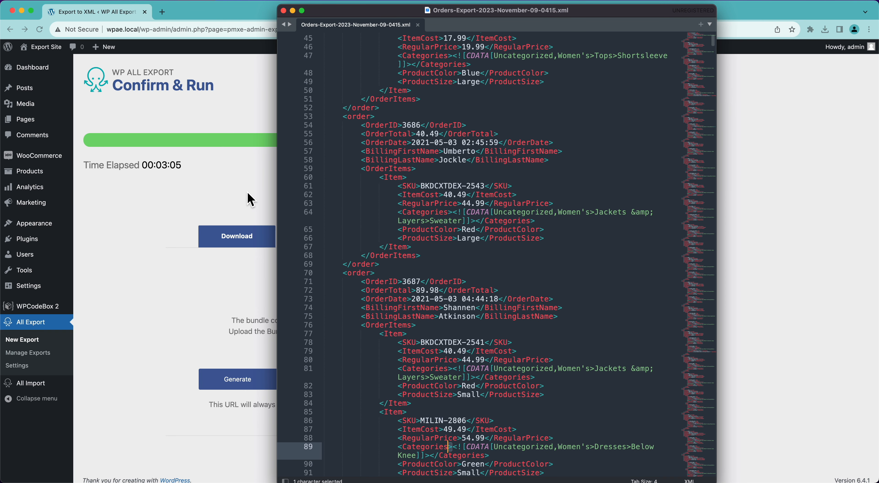
# Step: Return to the browser, generate the export's secure URL, and open that URL with its security key in a new tab
pyautogui.click(250, 197)
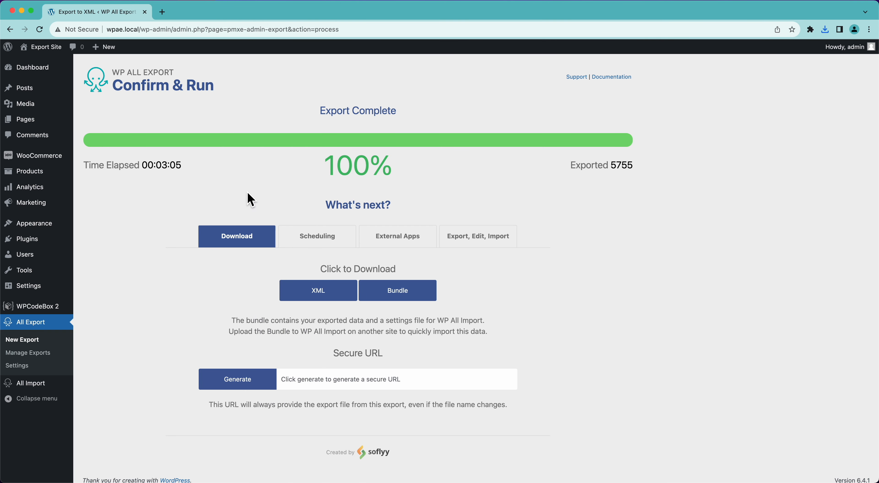
pyautogui.click(241, 376)
pyautogui.click(293, 380)
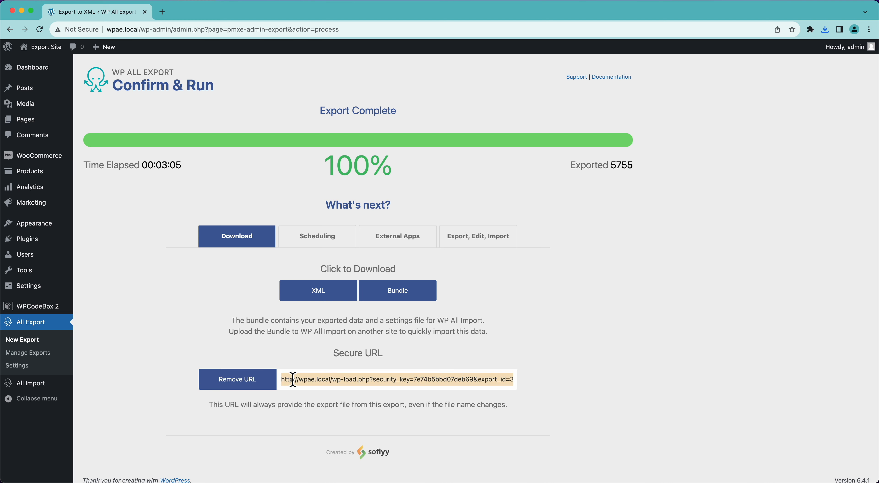
pyautogui.press('super+c')
pyautogui.press('super+t')
pyautogui.press('super+v')
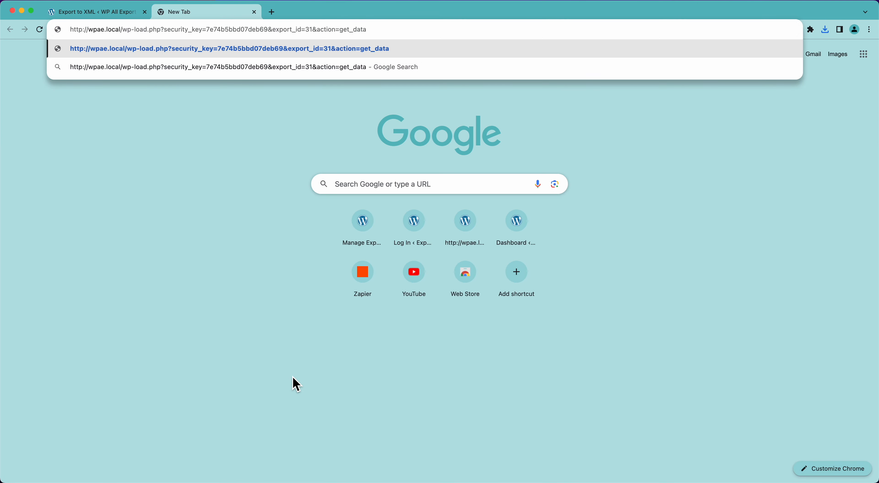
pyautogui.press('Return')
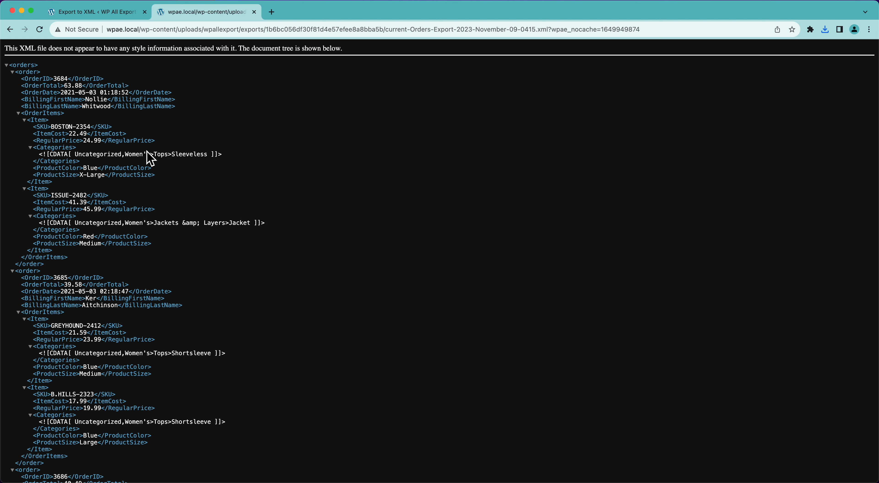
# Step: Back on the Confirm & Run page, review the export's scheduling and external app options, then return to its download options
pyautogui.click(97, 14)
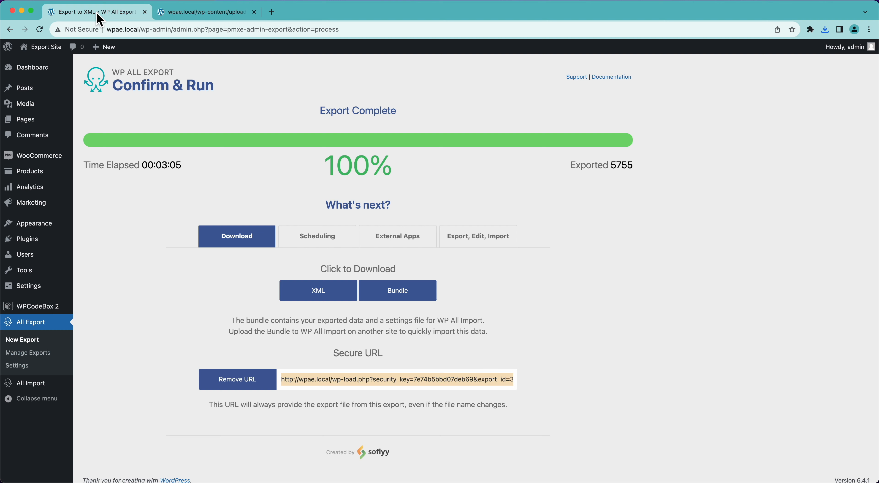
pyautogui.click(290, 235)
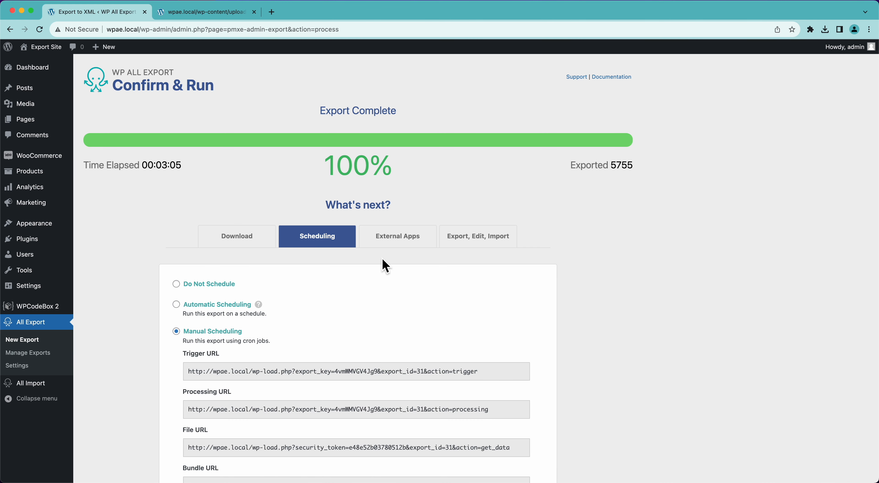
pyautogui.click(403, 246)
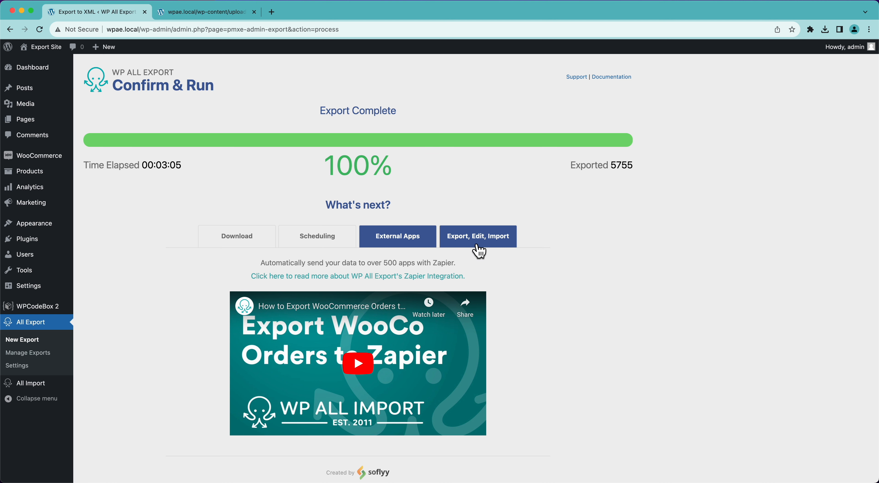
pyautogui.click(279, 243)
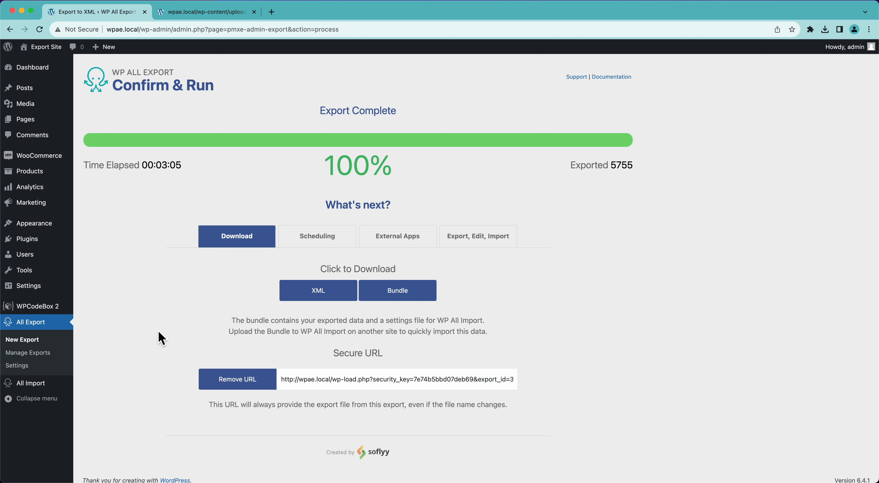